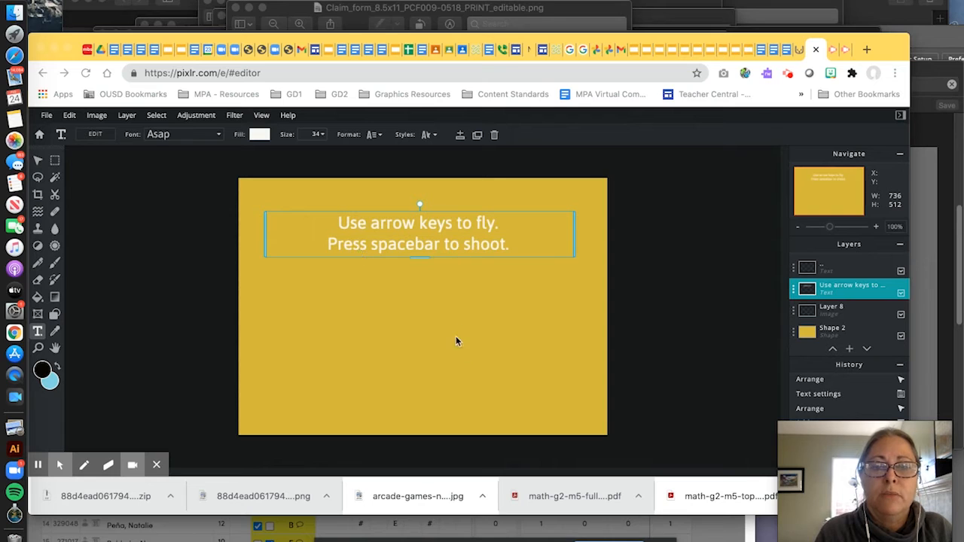
left_click(850, 351)
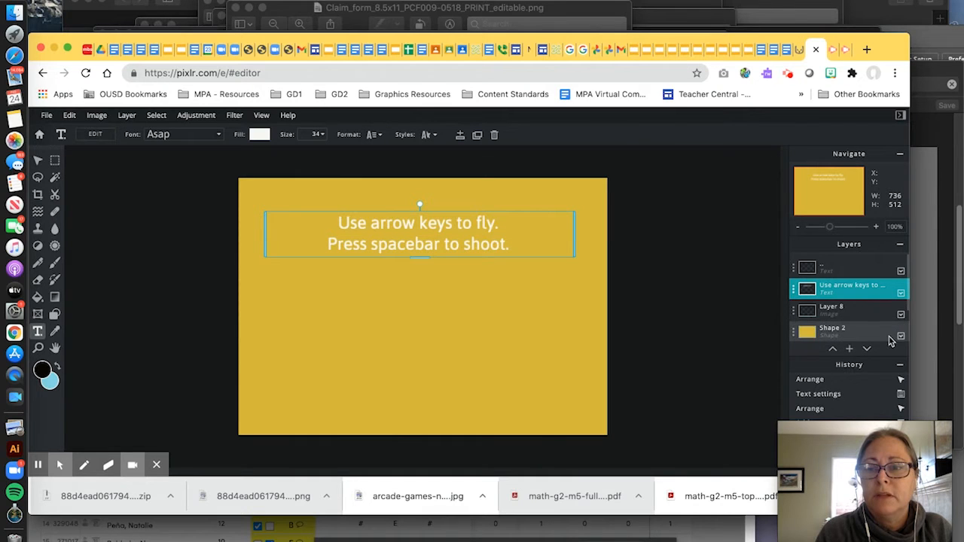
mouse_move(851, 354)
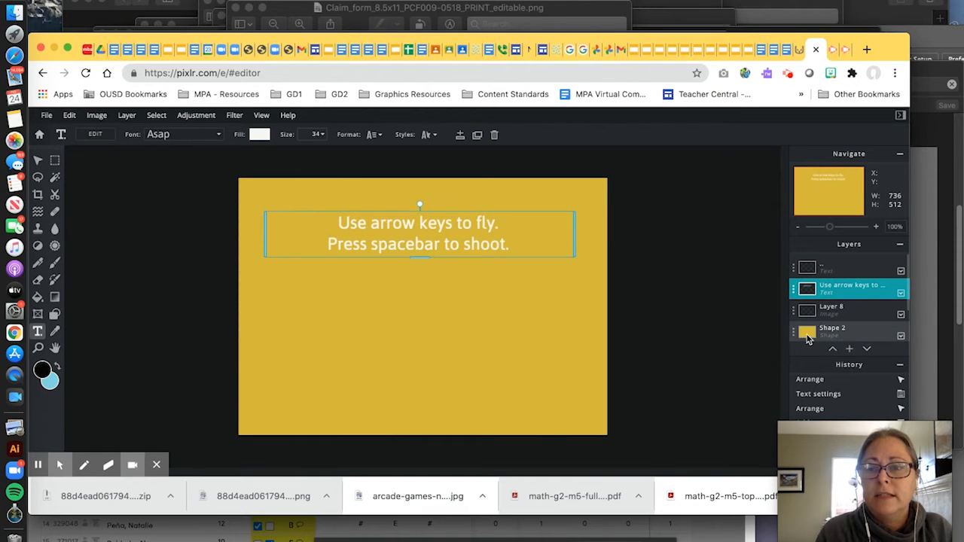
left_click(806, 334)
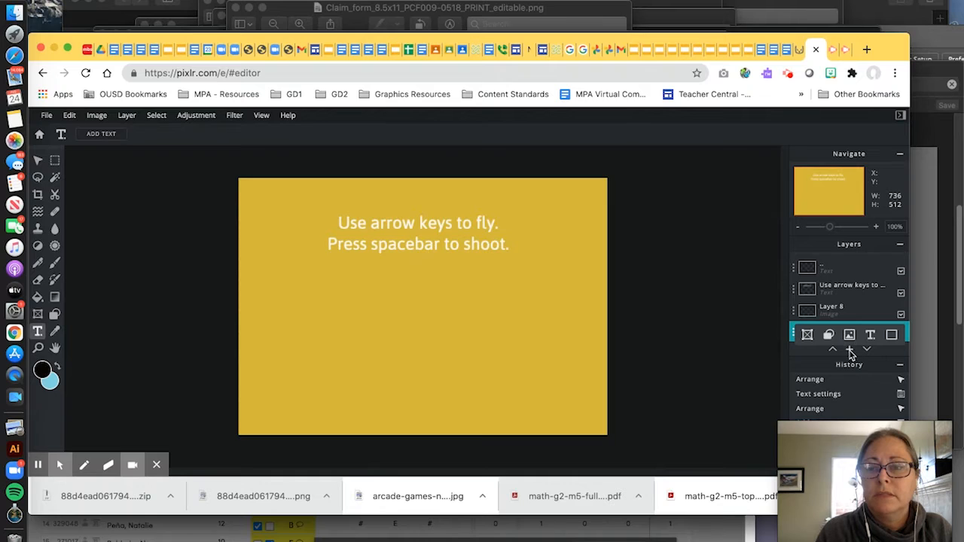
left_click(850, 350)
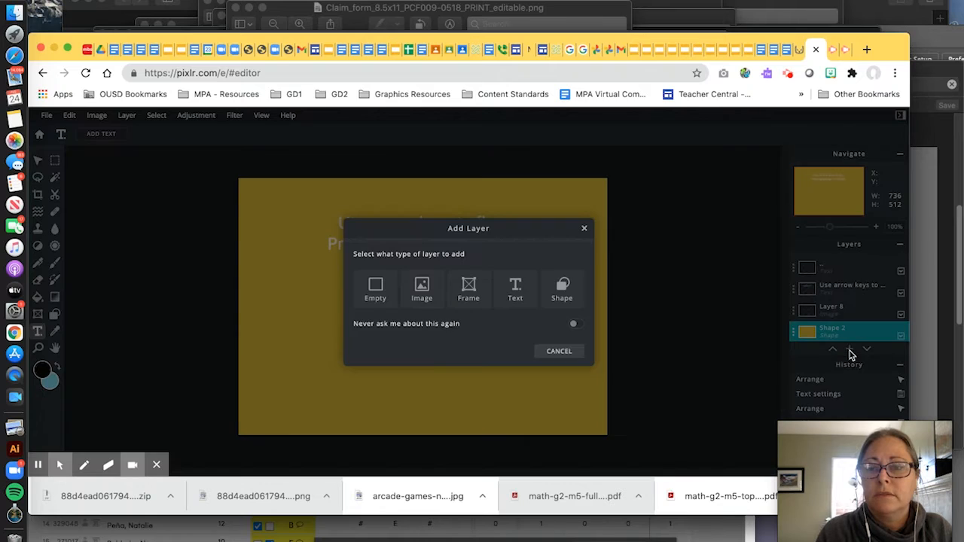
left_click(564, 290)
left_click_drag(524, 259, 432, 299)
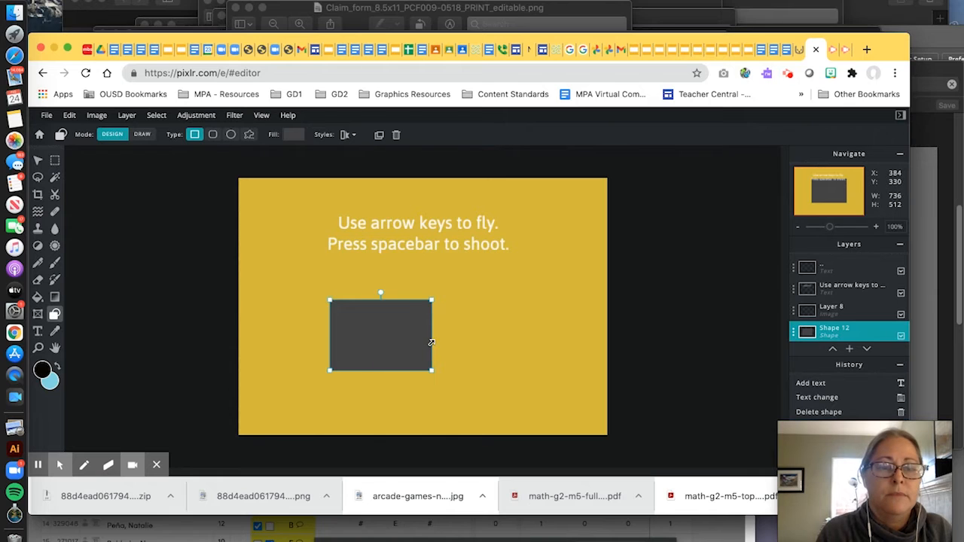
left_click(38, 161)
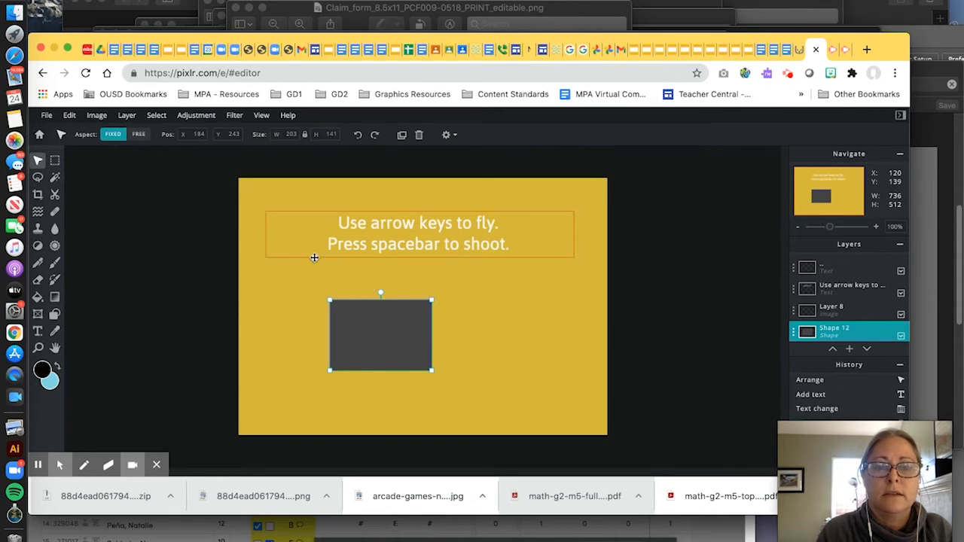
left_click(378, 300)
mouse_move(378, 300)
left_mouse_down()
mouse_move(381, 324)
mouse_move(372, 296)
left_mouse_up()
left_click(392, 329)
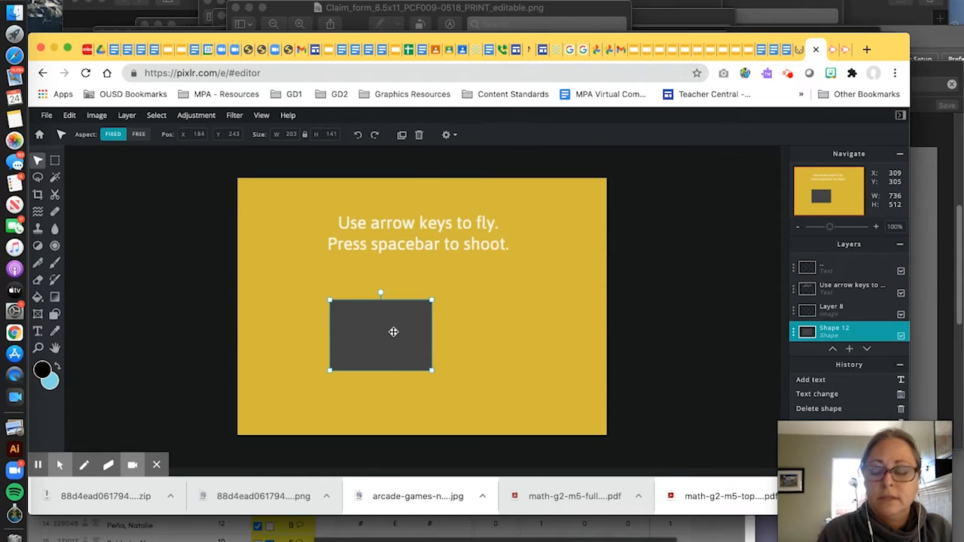
key("Delete")
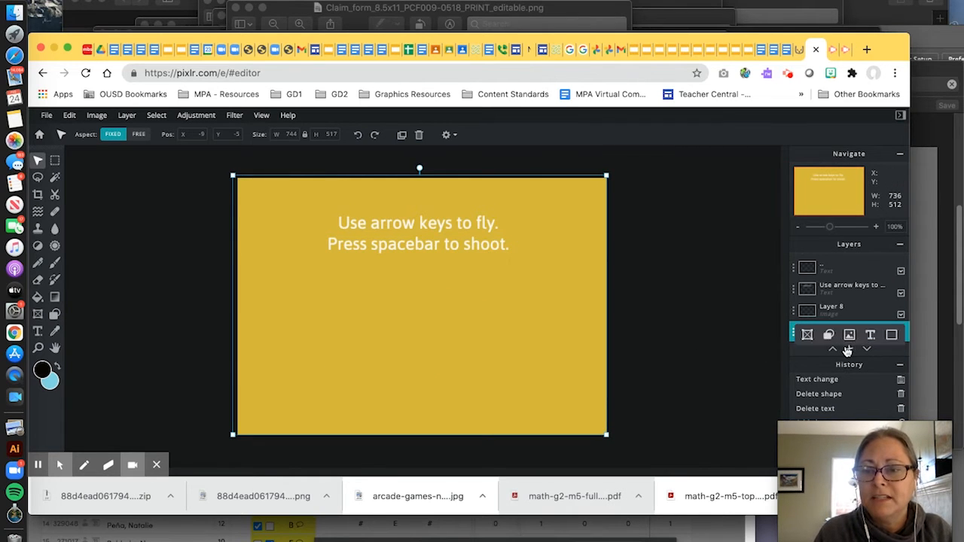
Add an empty layer and draw a blue (#556E92) rectangle, horizontally centred near the canvas's lower edge, as a button
left_click(849, 348)
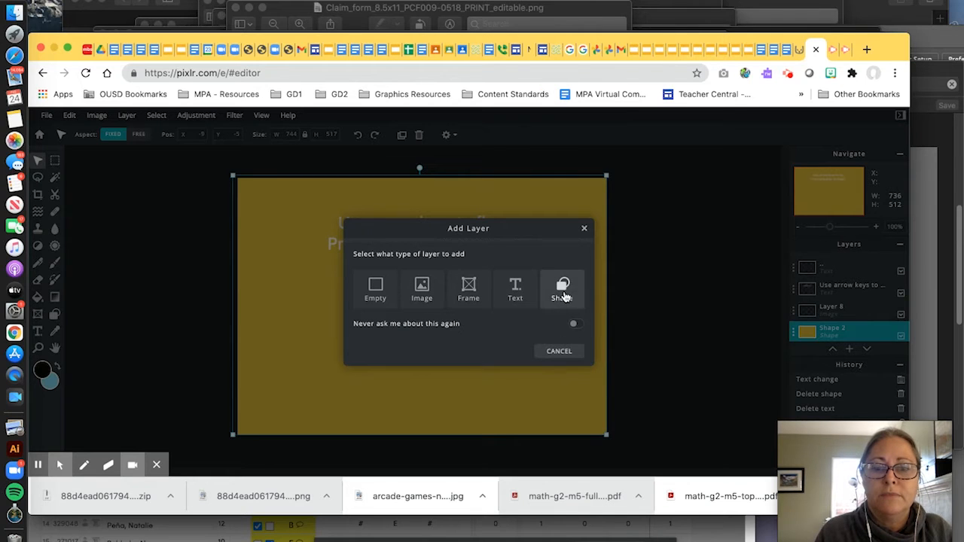
left_click(376, 296)
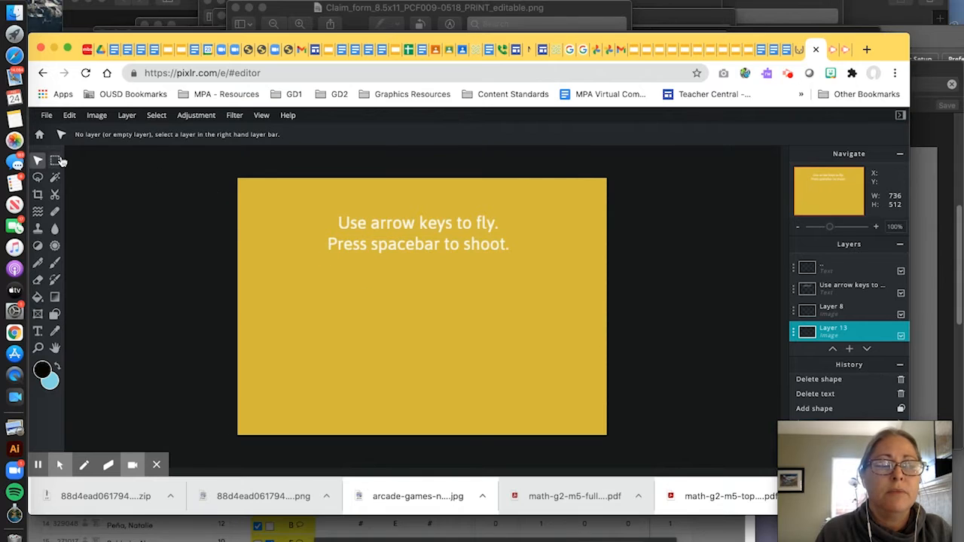
left_click(55, 314)
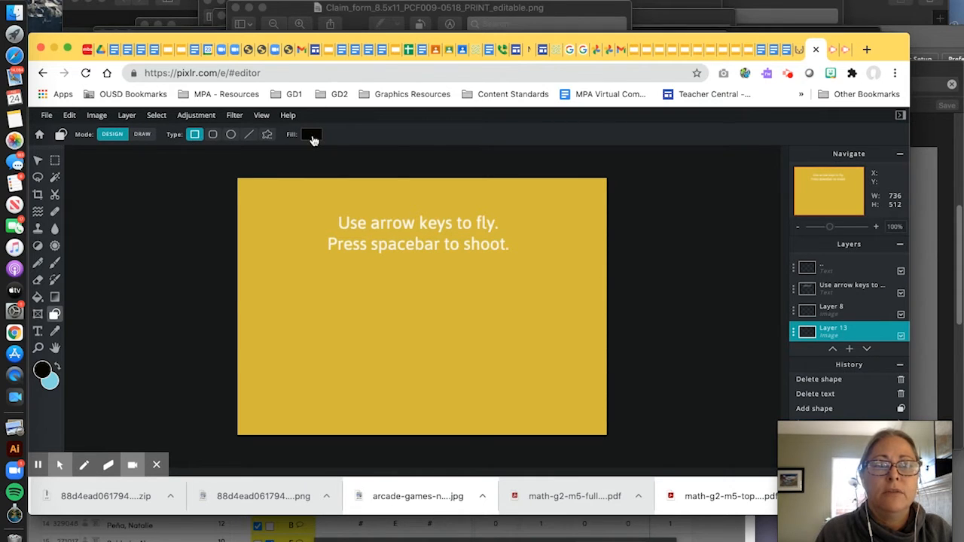
left_click(311, 135)
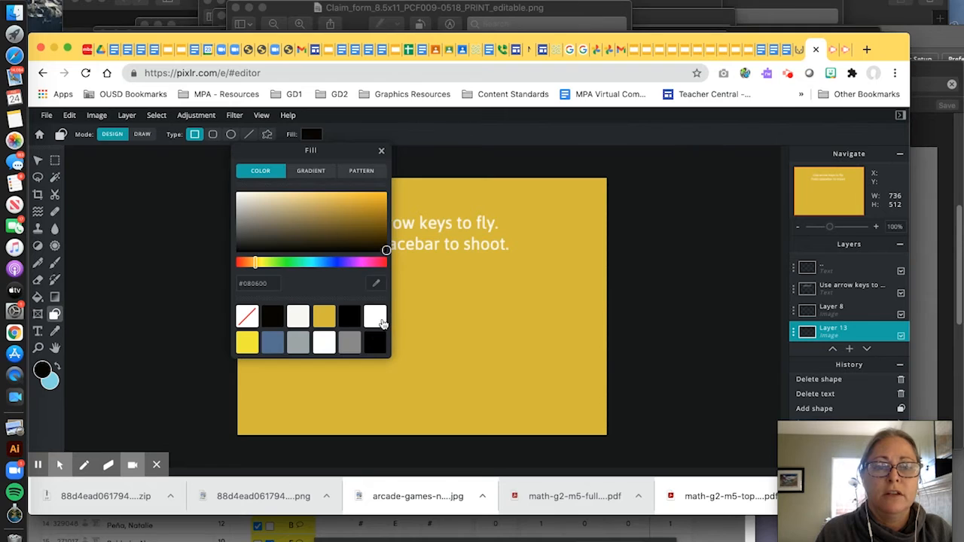
left_click(381, 320)
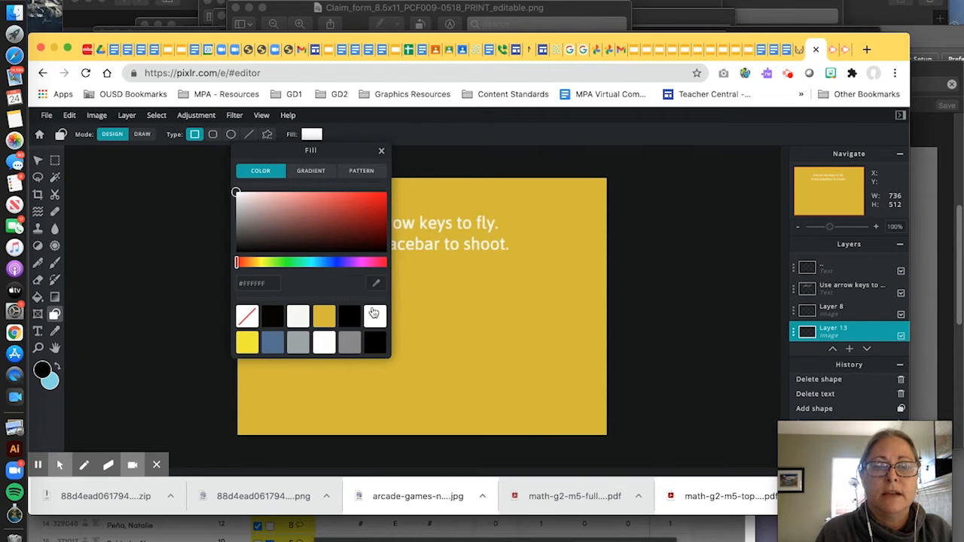
left_click(274, 344)
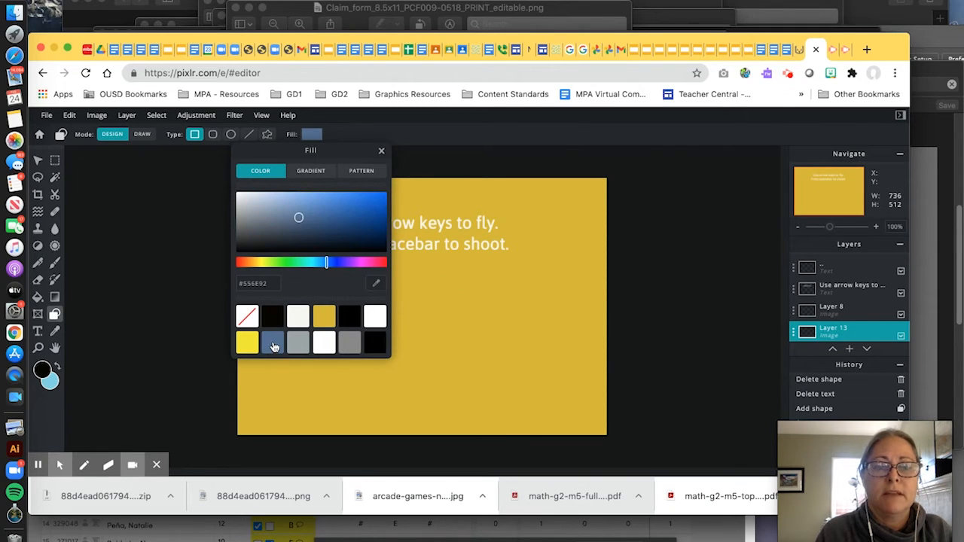
left_click(409, 304)
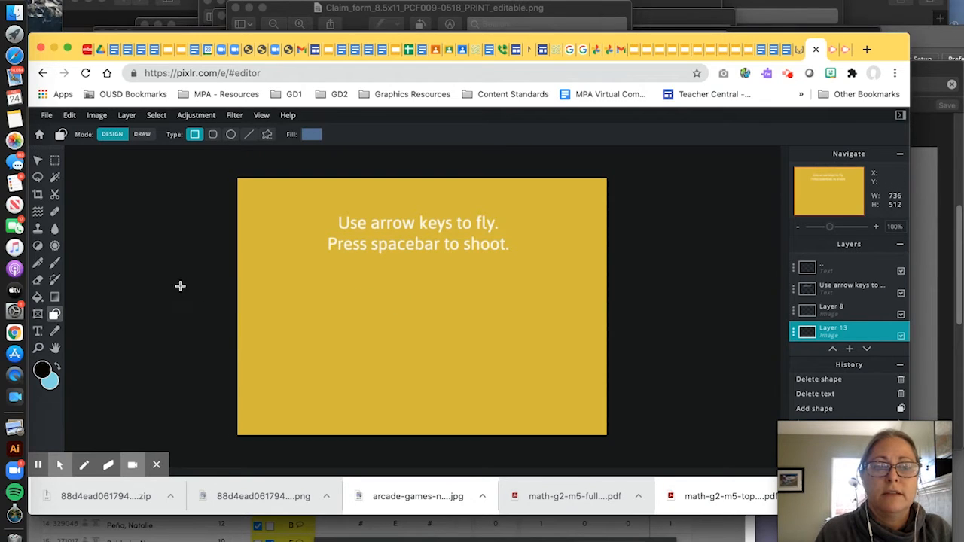
left_click_drag(144, 302, 460, 384)
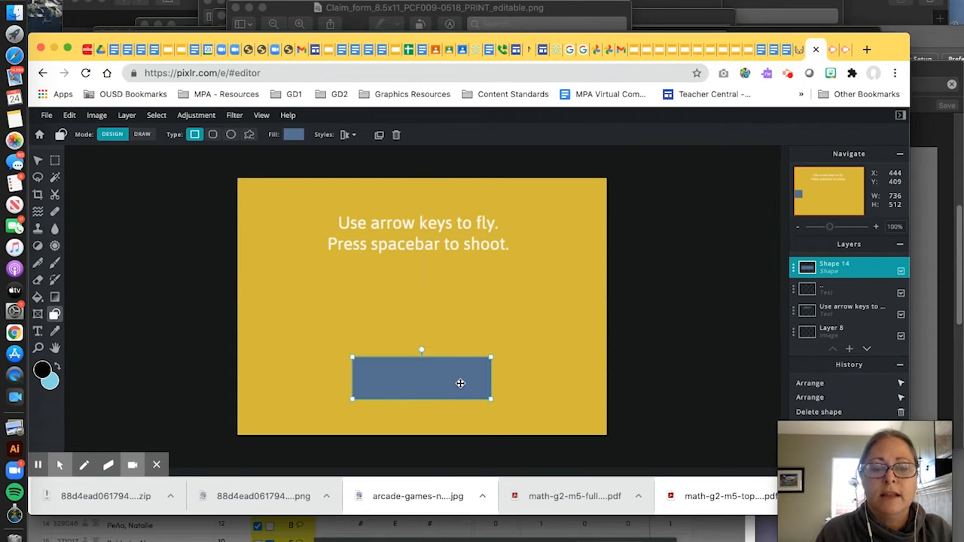
Add a new text layer and set its fill to light grey #D7D3C7
left_click(37, 332)
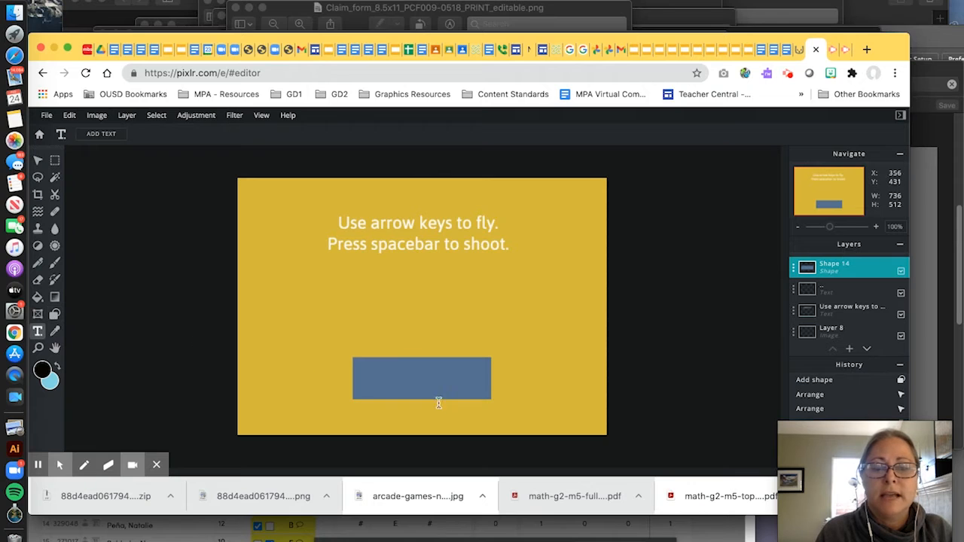
left_click(385, 382)
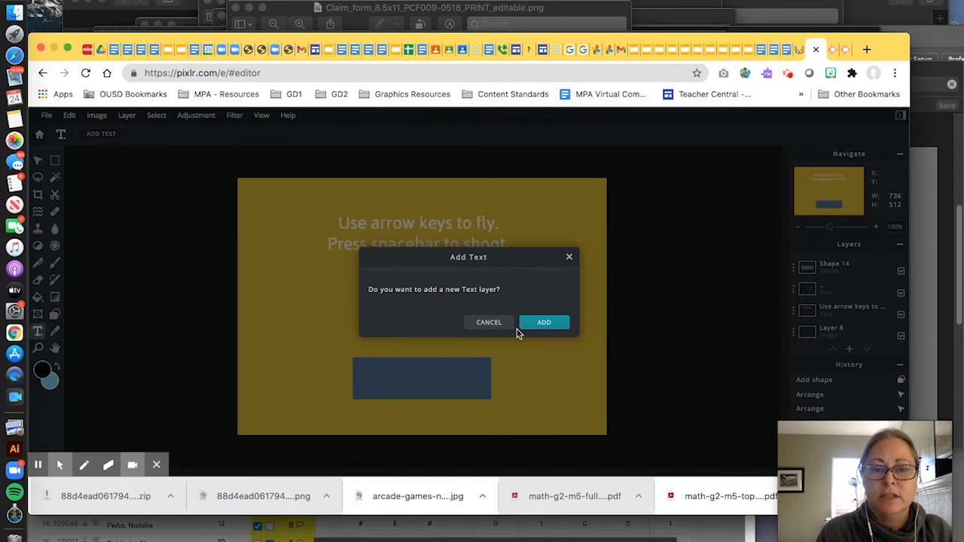
left_click(542, 323)
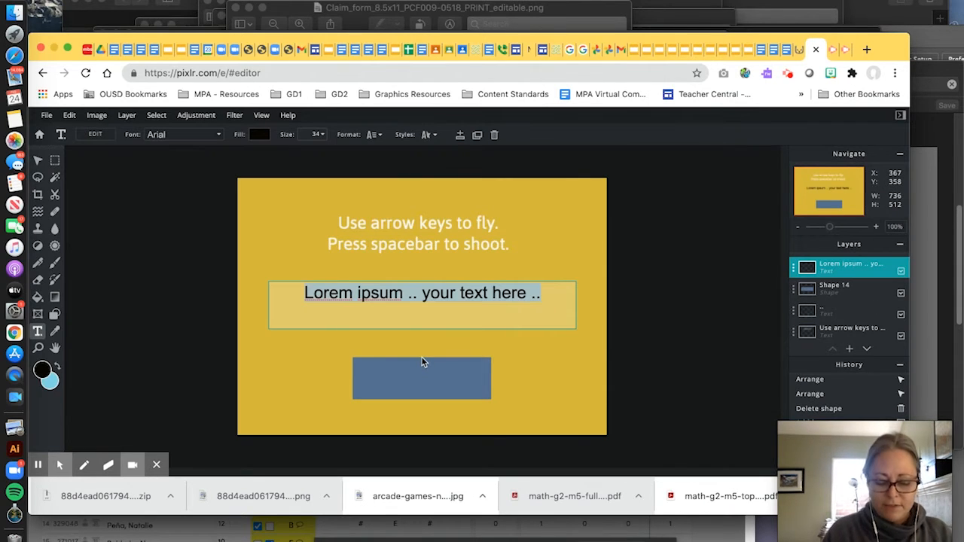
left_click(258, 134)
left_click(194, 202)
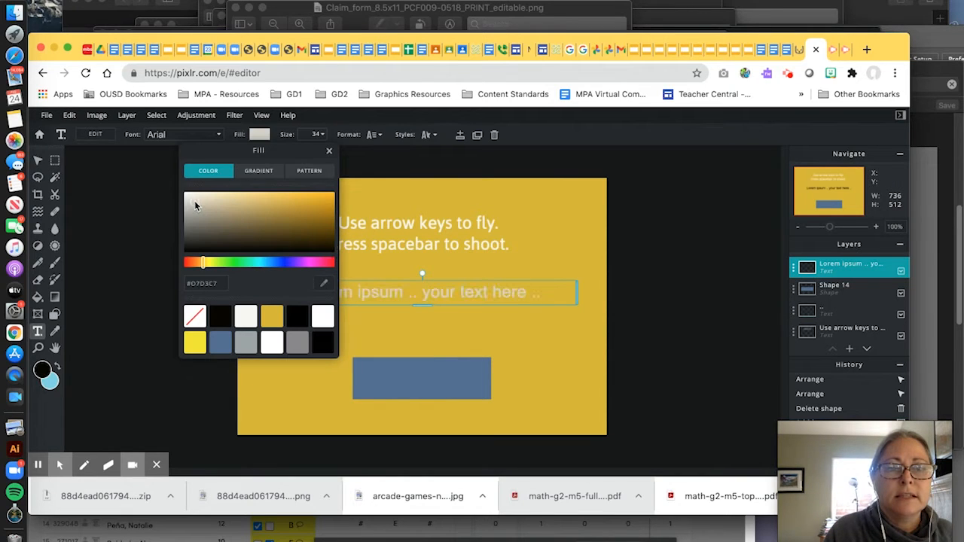
Replace the new text layer's placeholder text with PLAY
left_click(380, 295)
double_click(354, 290)
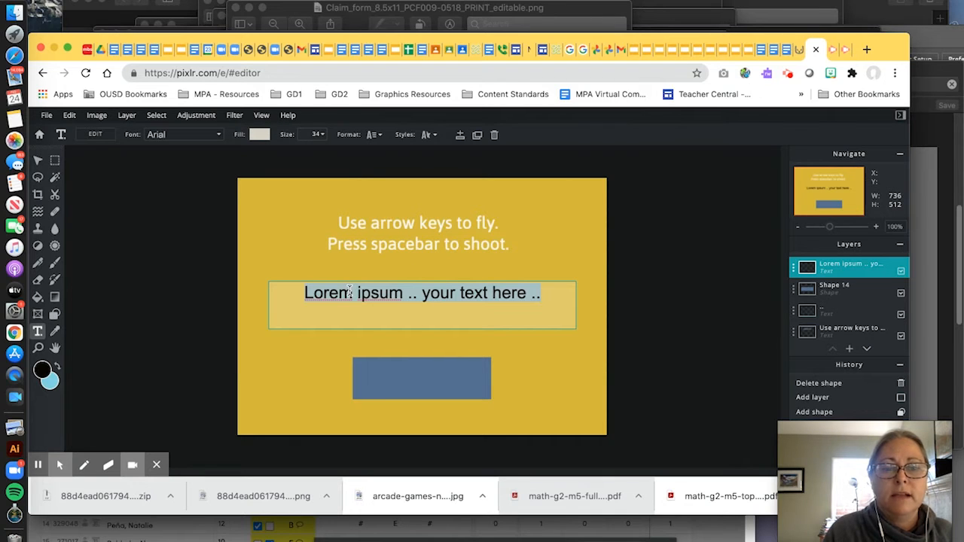
type("P")
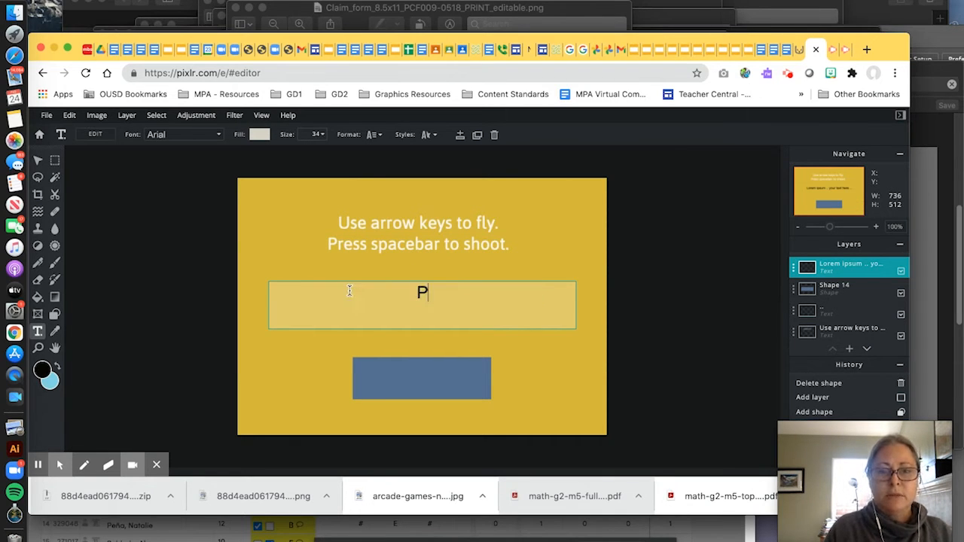
type("LAY")
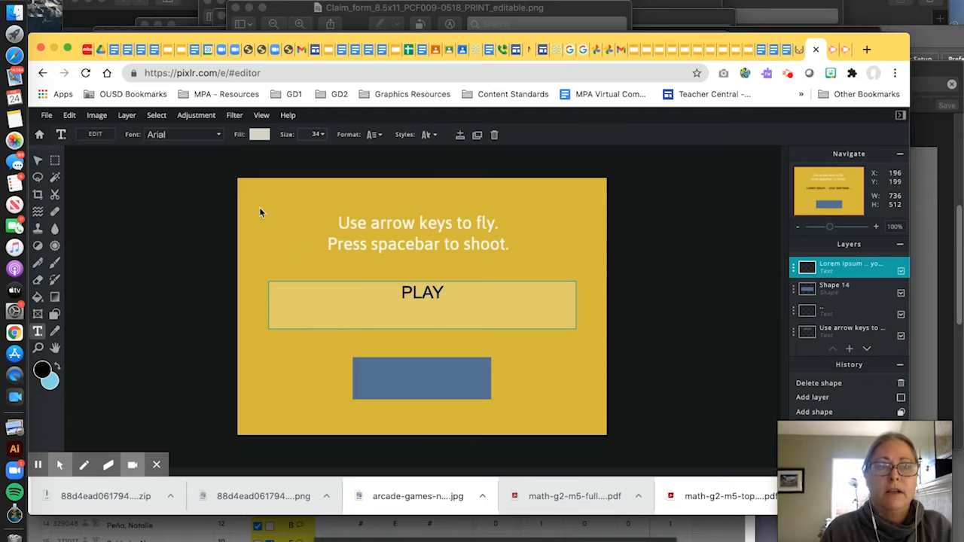
Move the PLAY text down onto the middle of the blue rectangle and deselect it
left_click(39, 161)
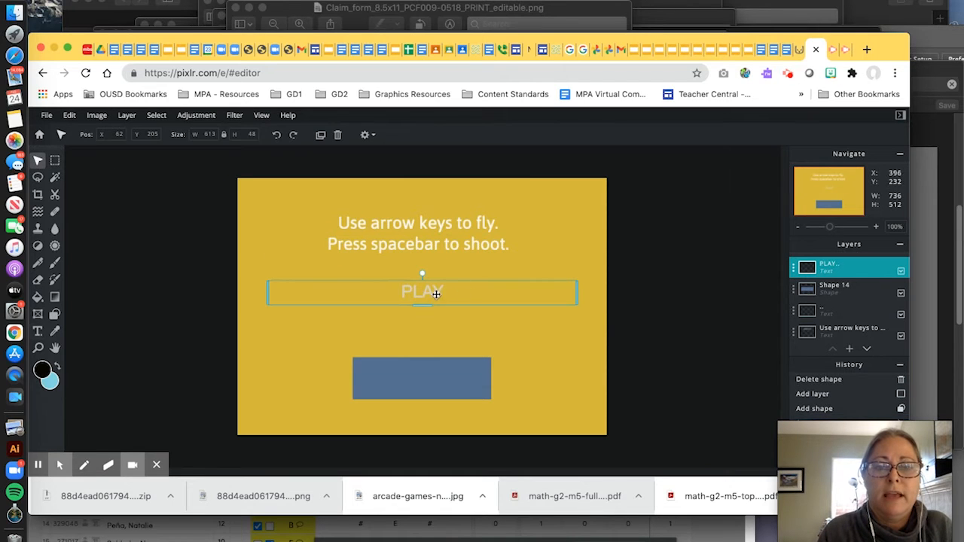
left_click_drag(435, 329, 435, 380)
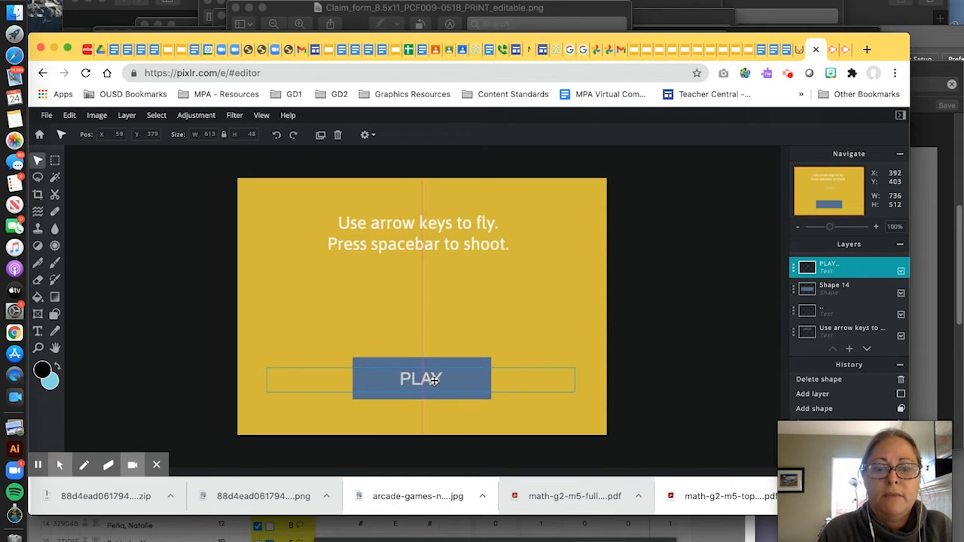
left_click(703, 259)
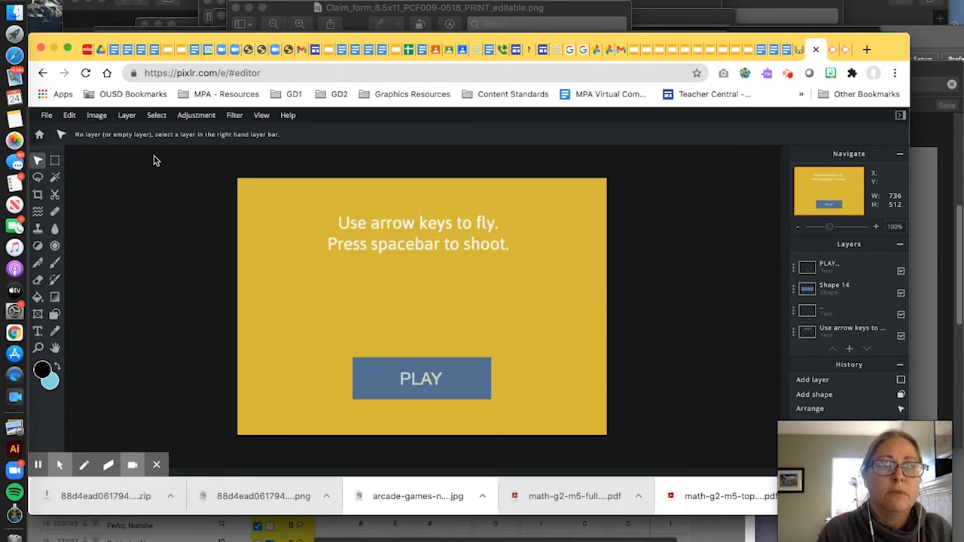
Quick export the image as PNG and open the downloaded Level 1 Instructions.png in Preview
left_click(47, 118)
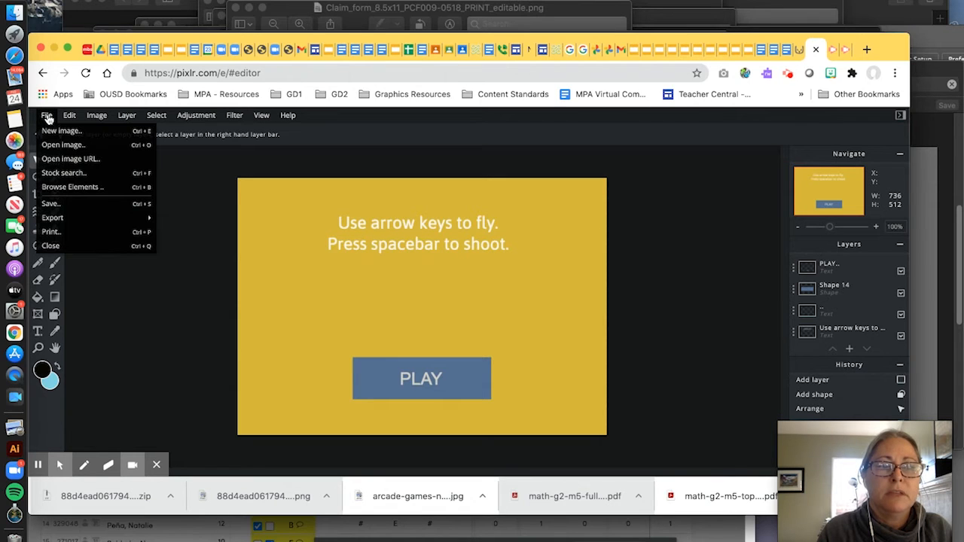
mouse_move(66, 220)
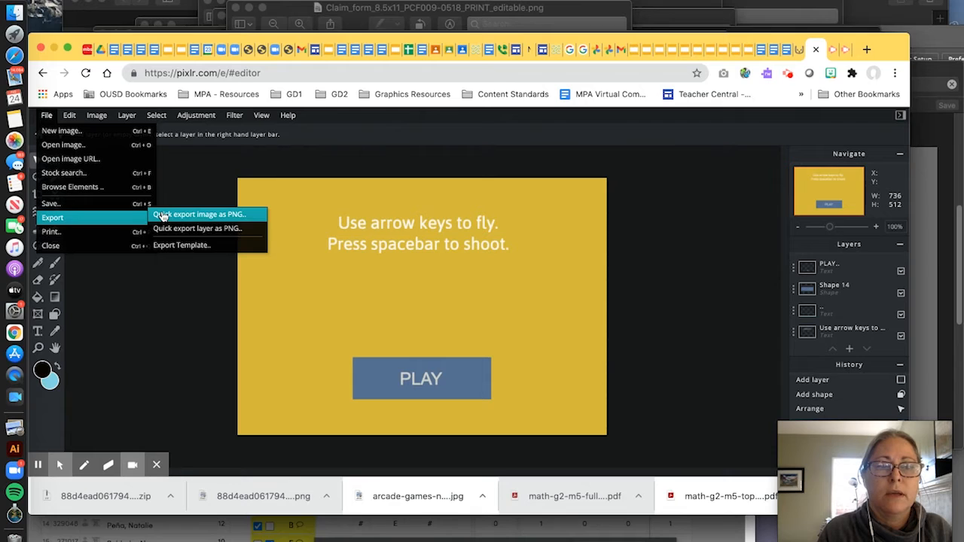
left_click(163, 217)
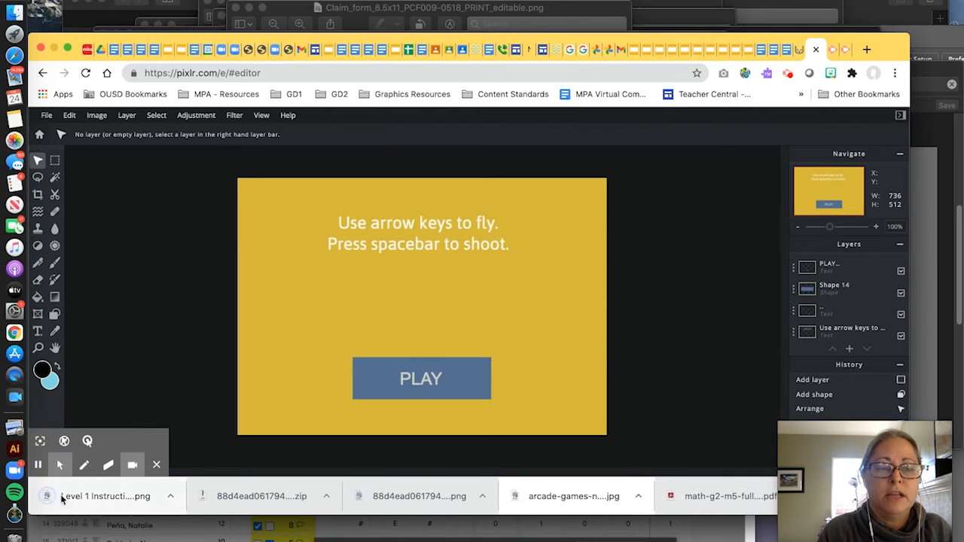
left_click(115, 499)
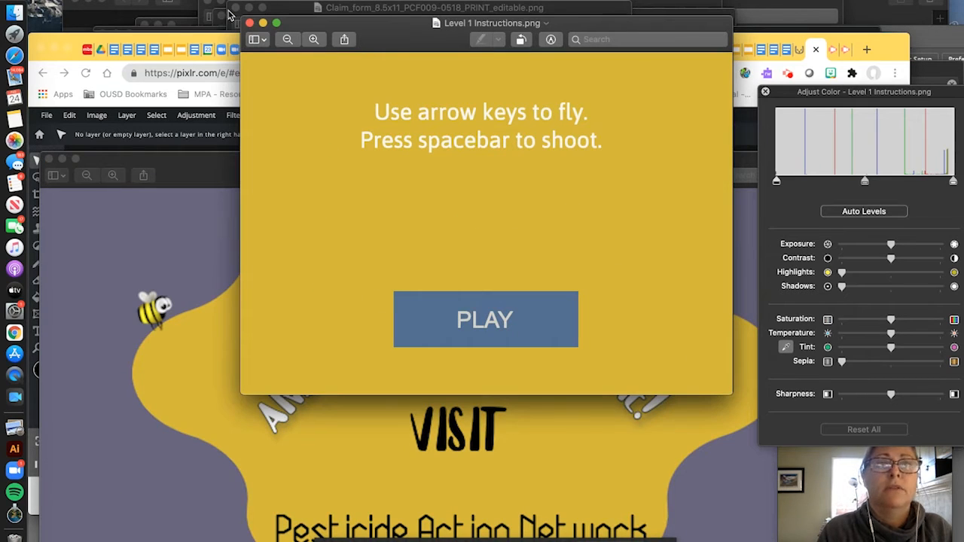
Move Level 1 Instructions.png from Downloads to the MadisonHiveArcade folder
left_click(89, 0)
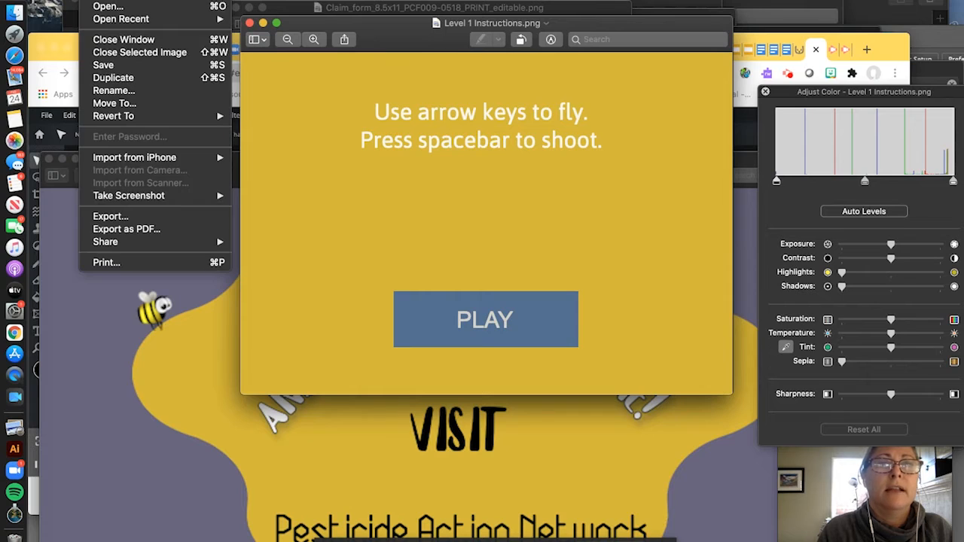
left_click(129, 105)
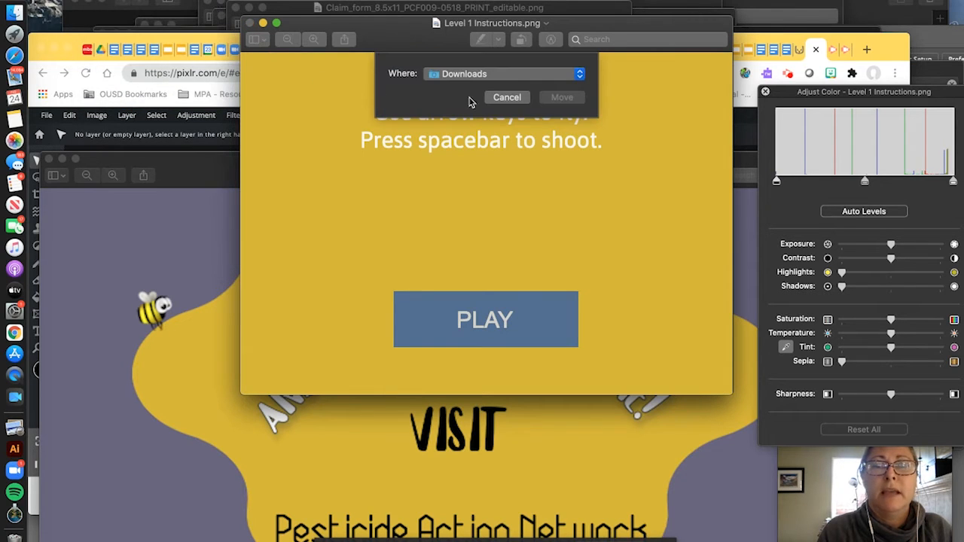
left_click(524, 75)
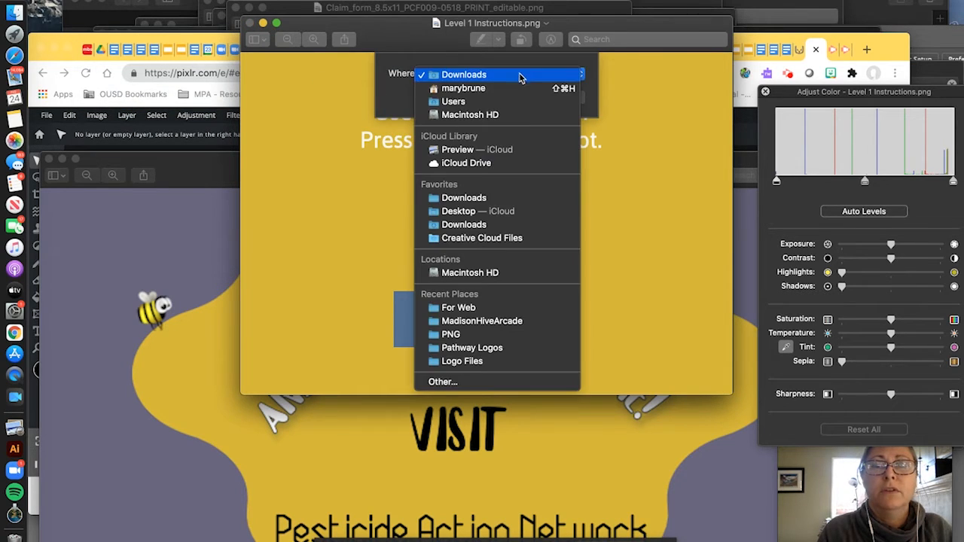
left_click(468, 322)
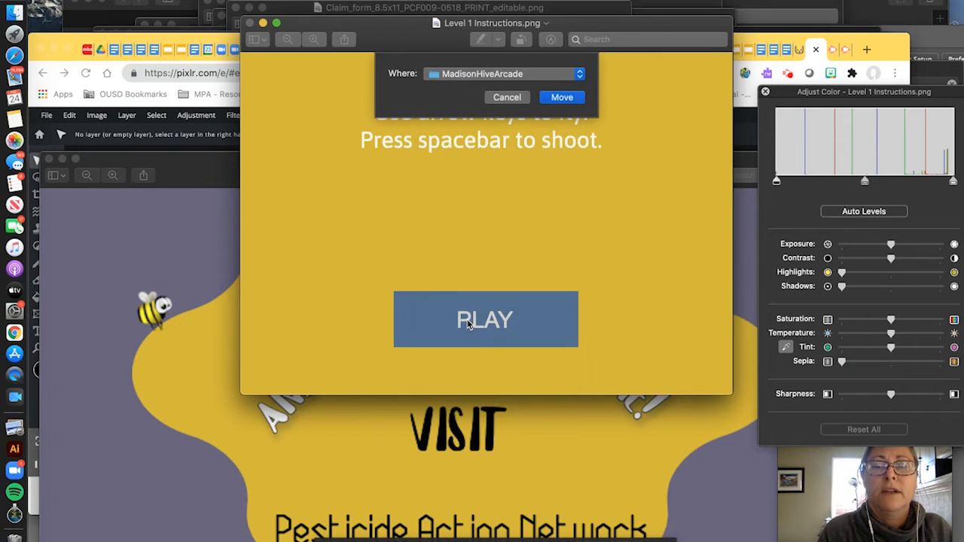
left_click(560, 98)
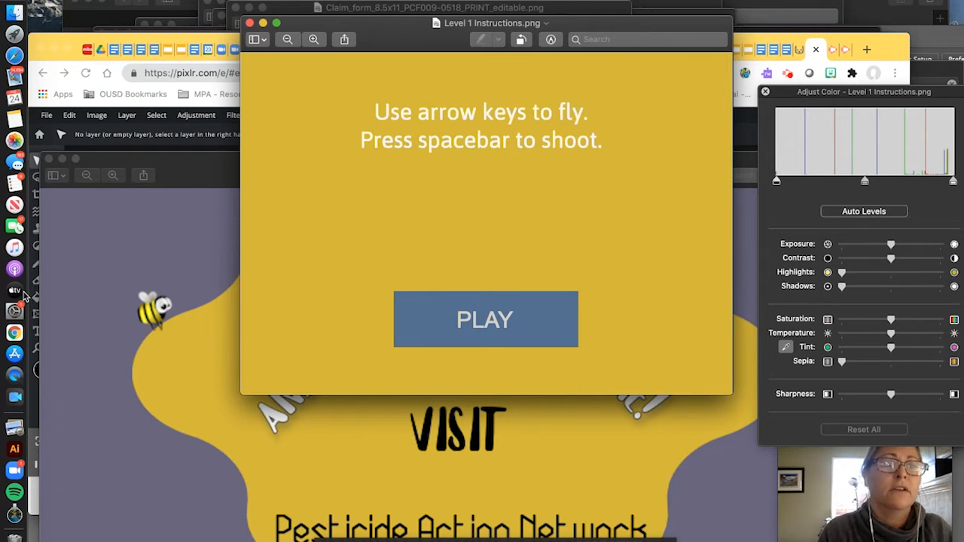
Switch to the Flowlab editor showing the blank white New Game level and cancel its game settings
left_click(45, 358)
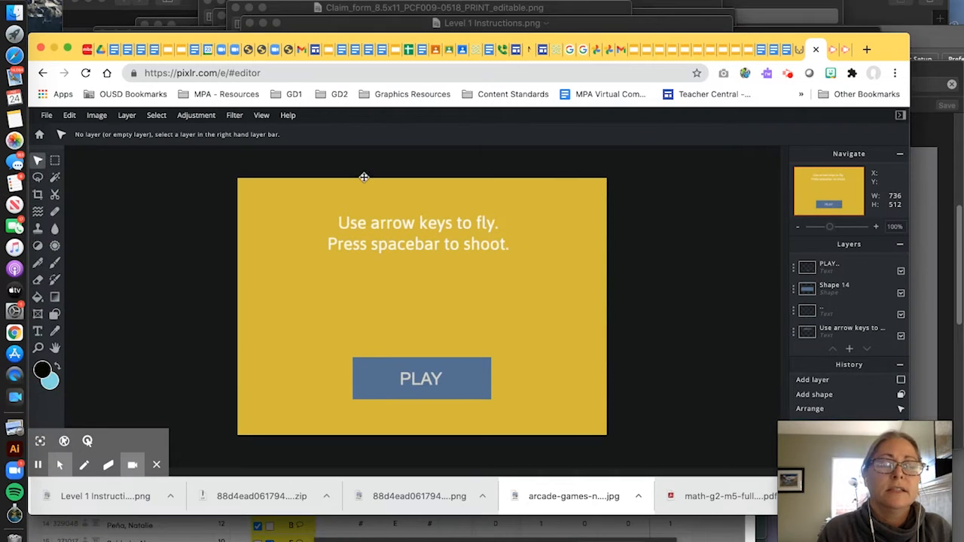
left_click(556, 50)
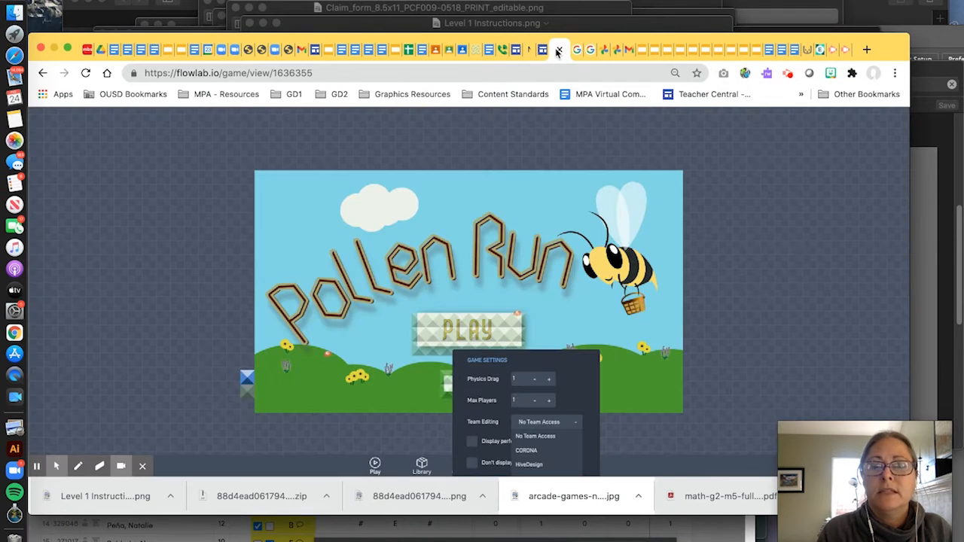
left_click(476, 49)
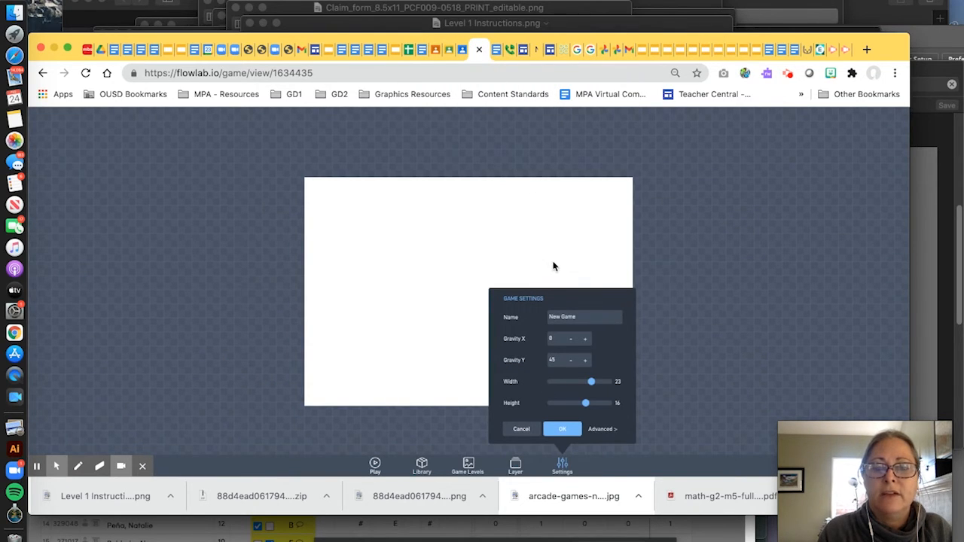
left_click(519, 431)
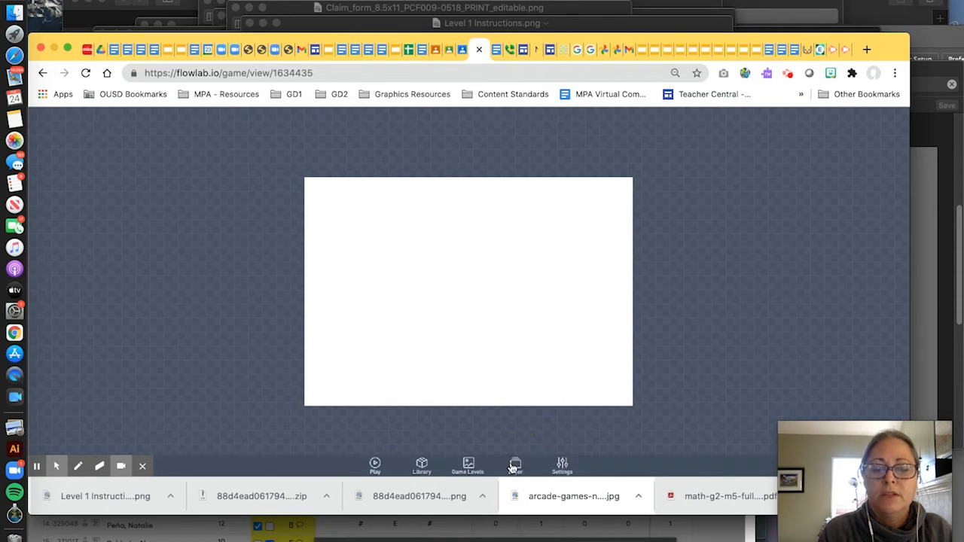
On the User Interface layer, create an object just outside the level's upper-left corner and set its type to LVL1INSTRUCTIONS
left_click(513, 465)
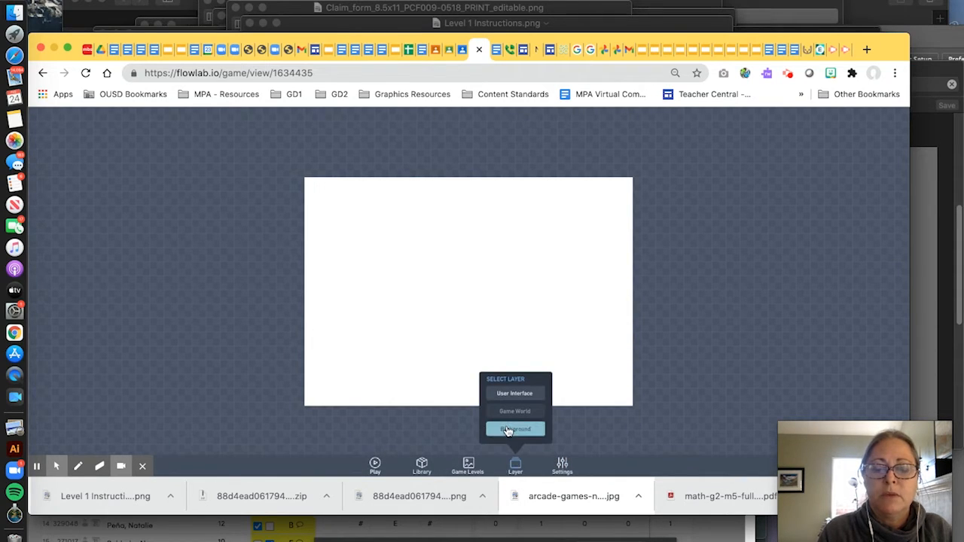
left_click(508, 395)
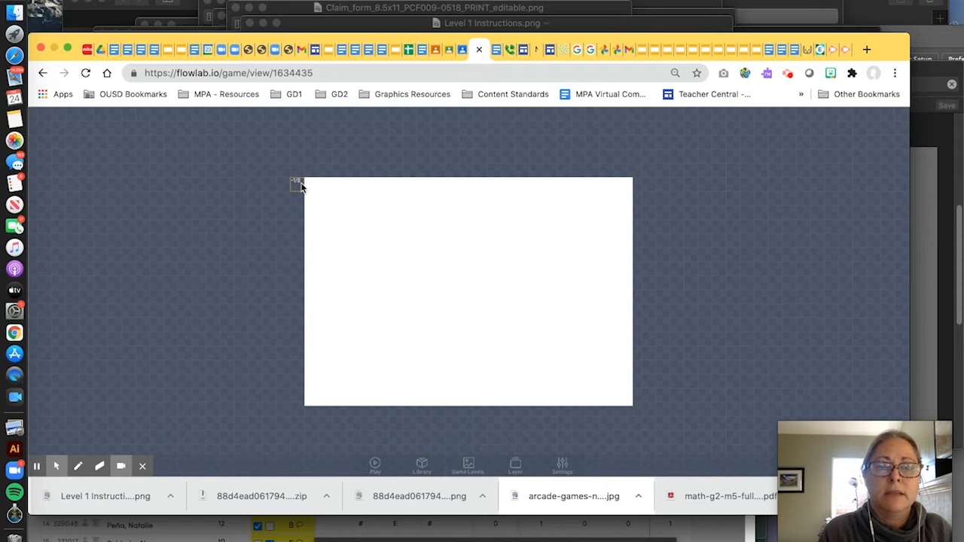
left_click(299, 186)
left_click(276, 188)
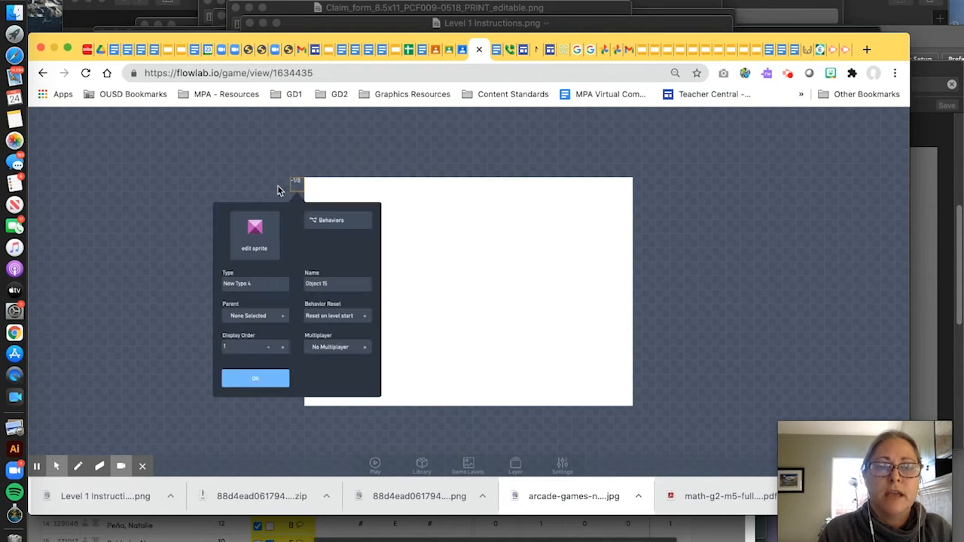
left_click_drag(263, 283, 192, 284)
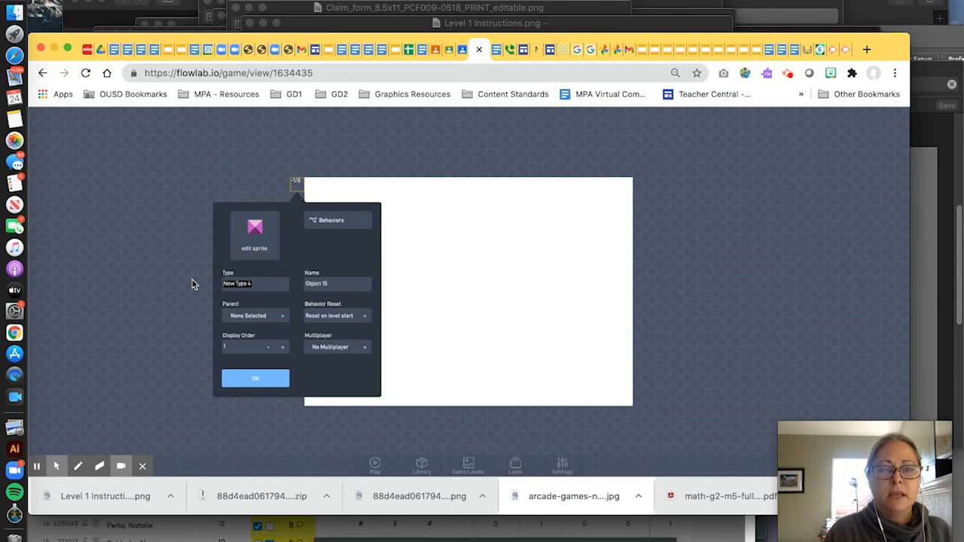
type("LVL1INSTRUCTIONS")
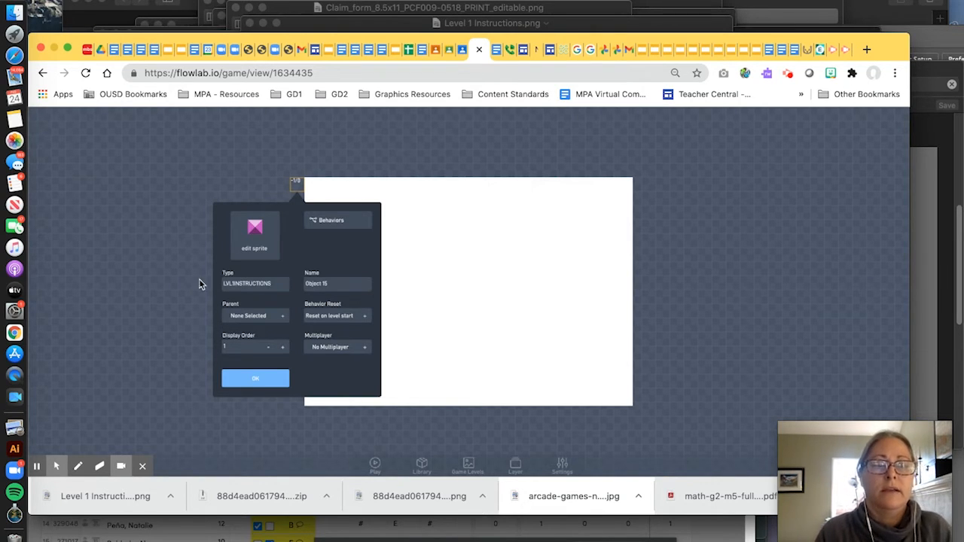
Upload Level 1 Instructions.png from the MadisonHiveArcade folder in Downloads as the object's sprite
left_click(256, 230)
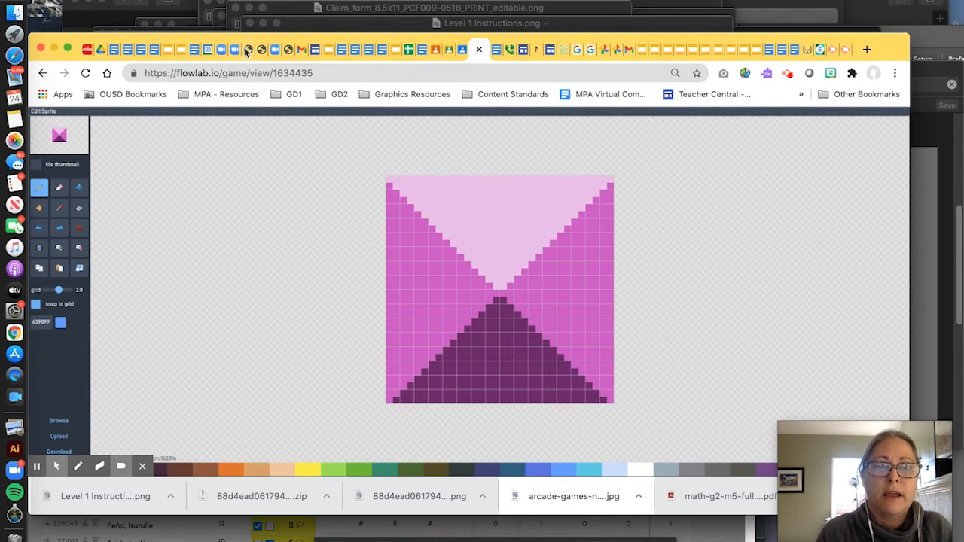
left_click_drag(246, 52, 344, 34)
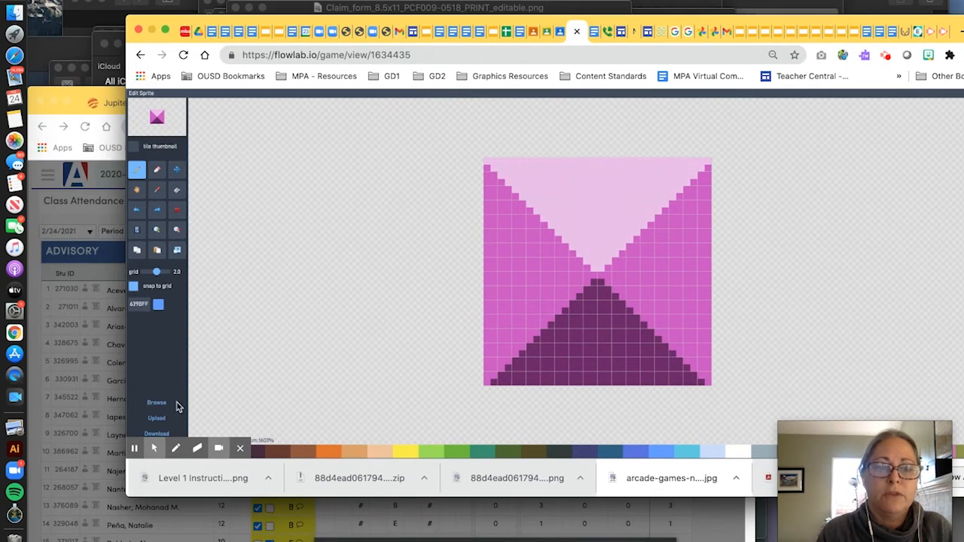
left_click(157, 418)
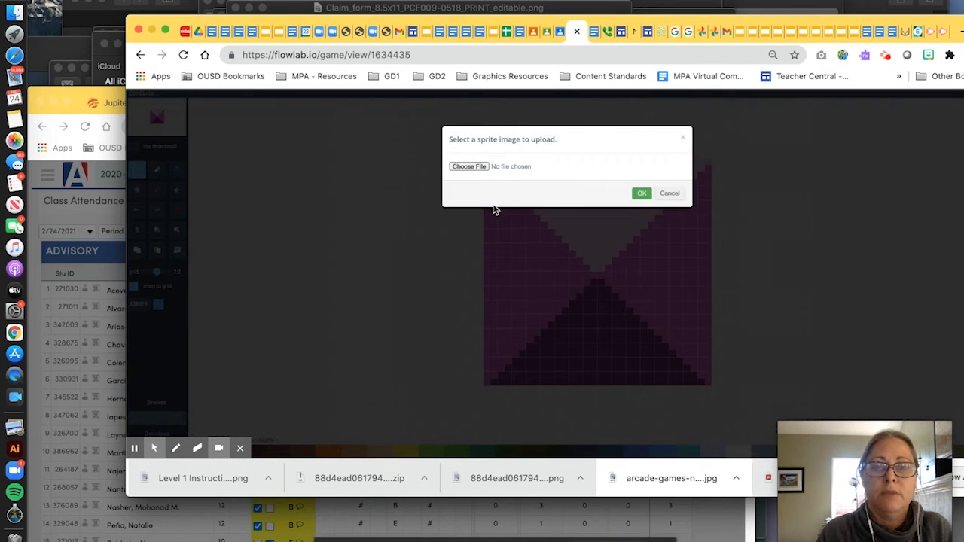
left_click(469, 166)
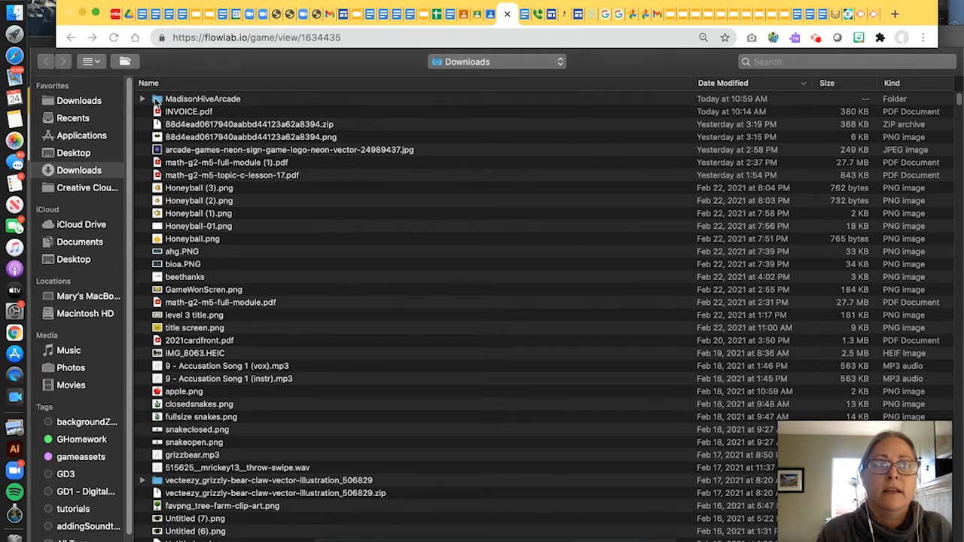
double_click(157, 100)
left_click(156, 100)
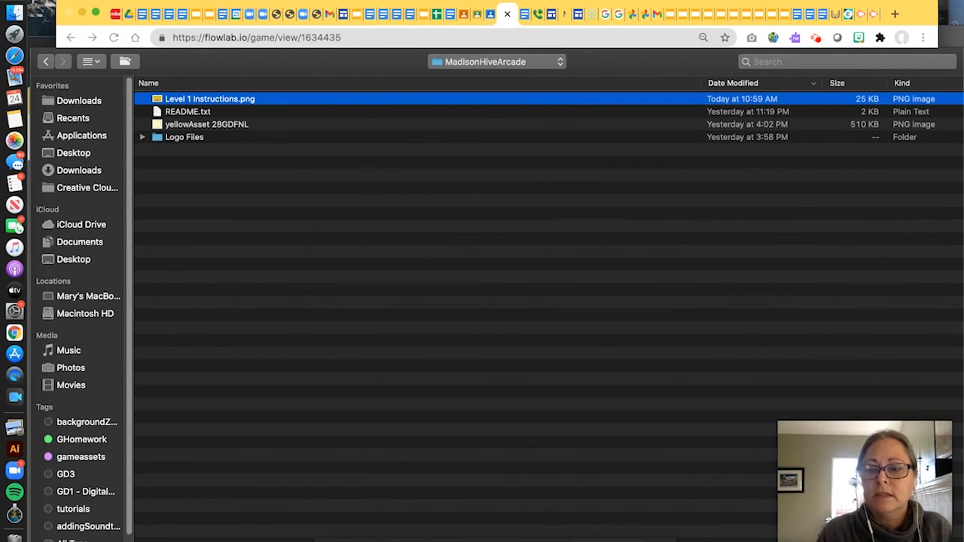
key("Return")
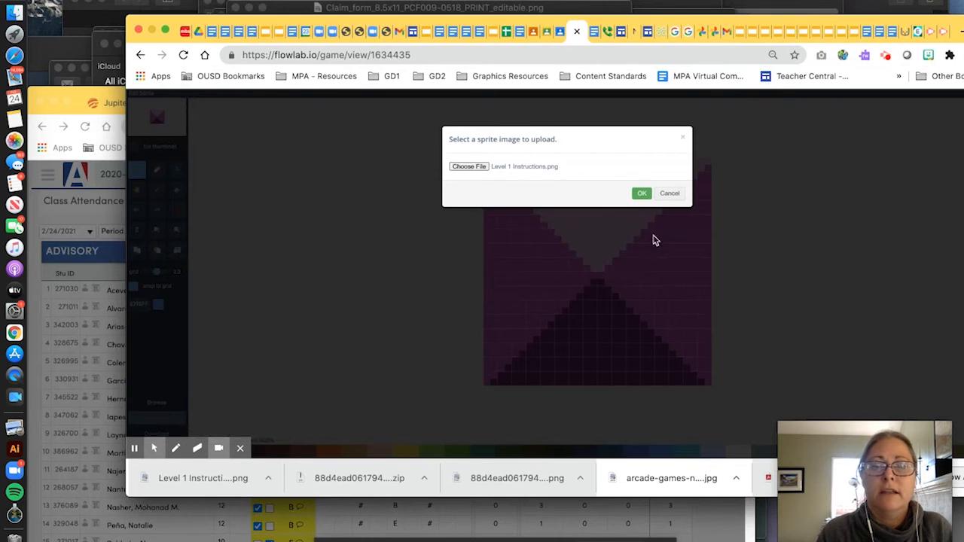
left_click(642, 194)
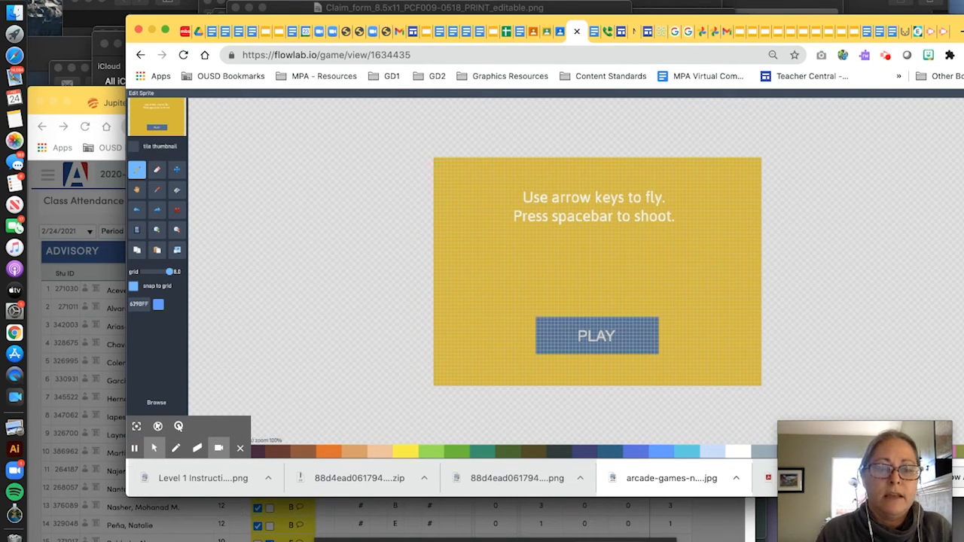
Accept the sprite and object settings and move the instructions image to cover the white game area
left_click(156, 453)
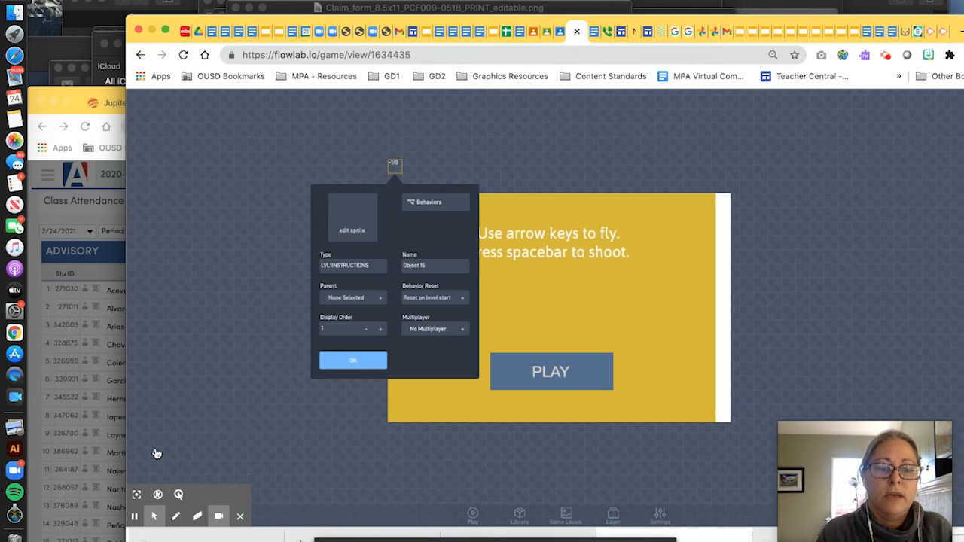
left_click(353, 359)
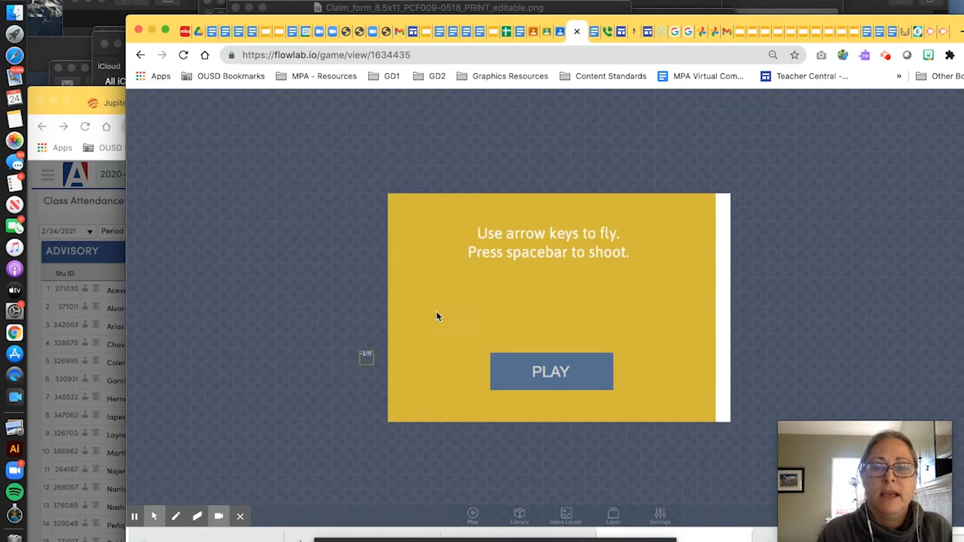
left_click_drag(473, 283, 410, 205)
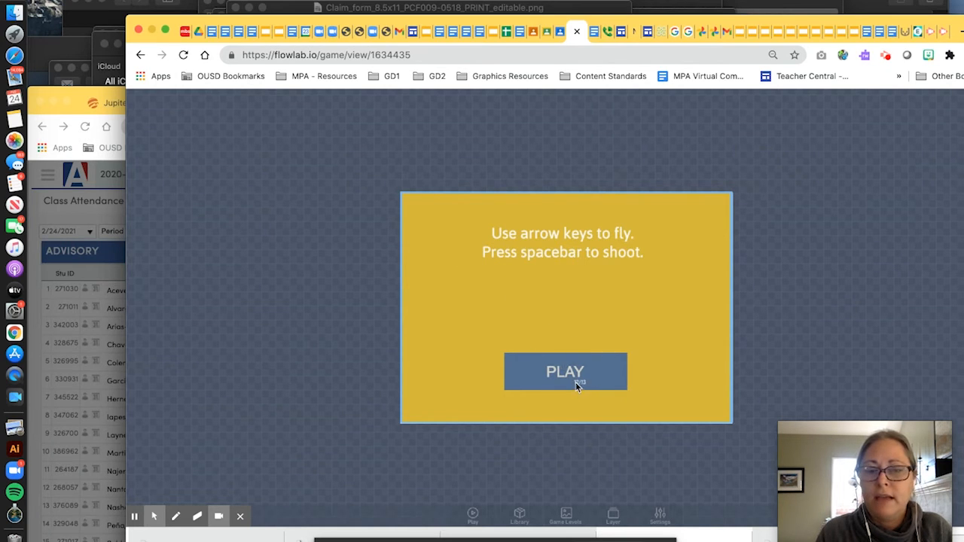
On the Game World layer, create an object beside the instructions image's upper-left corner and set its type to PLAYBUTTON
left_click(612, 516)
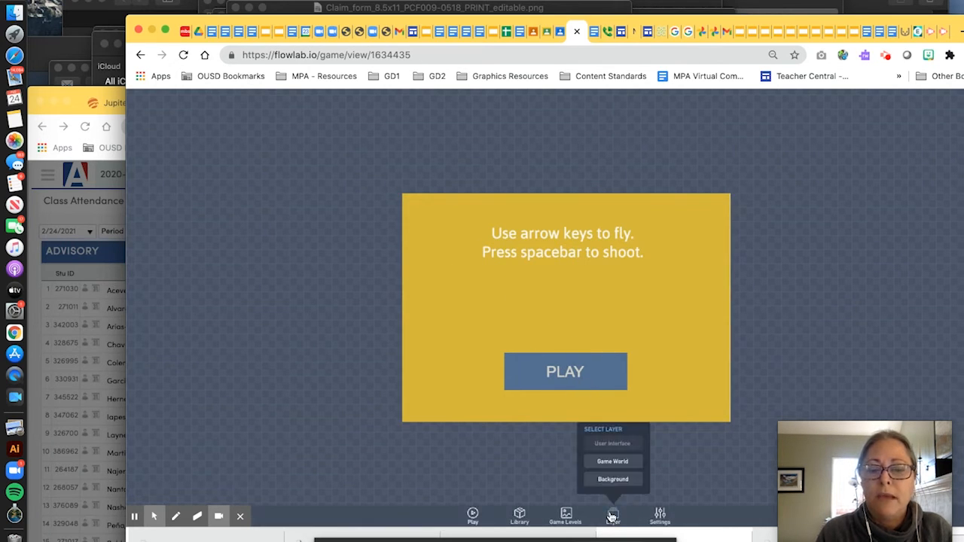
left_click(606, 462)
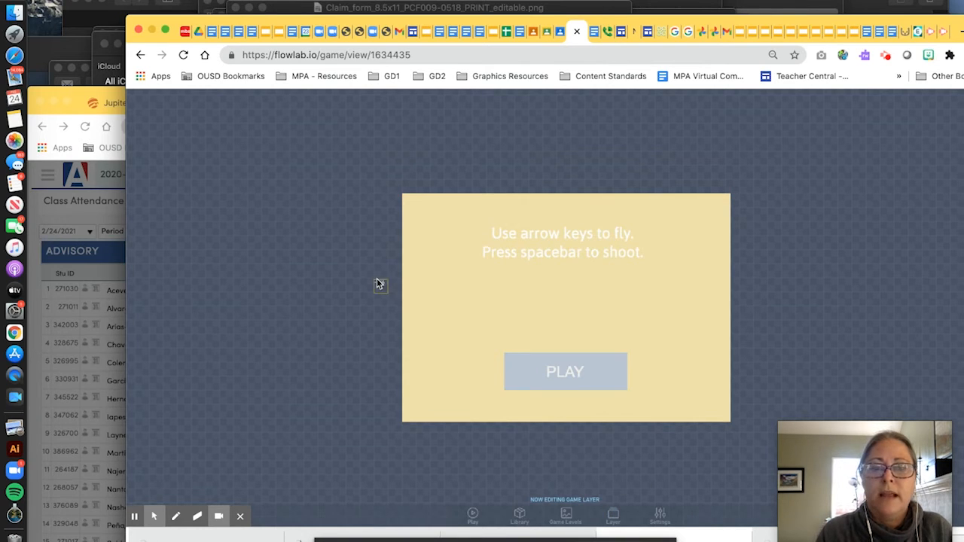
left_click(393, 203)
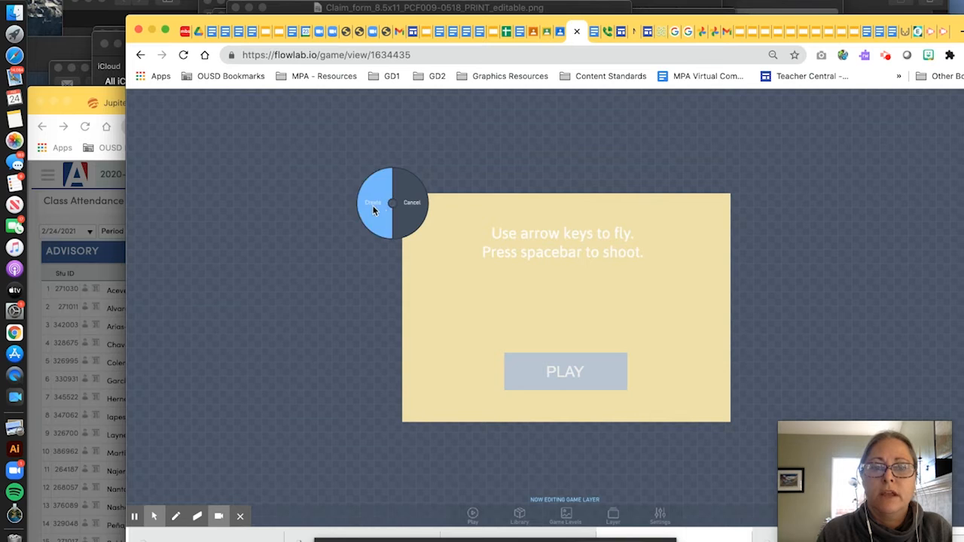
left_click(379, 210)
left_click_drag(452, 188, 414, 191)
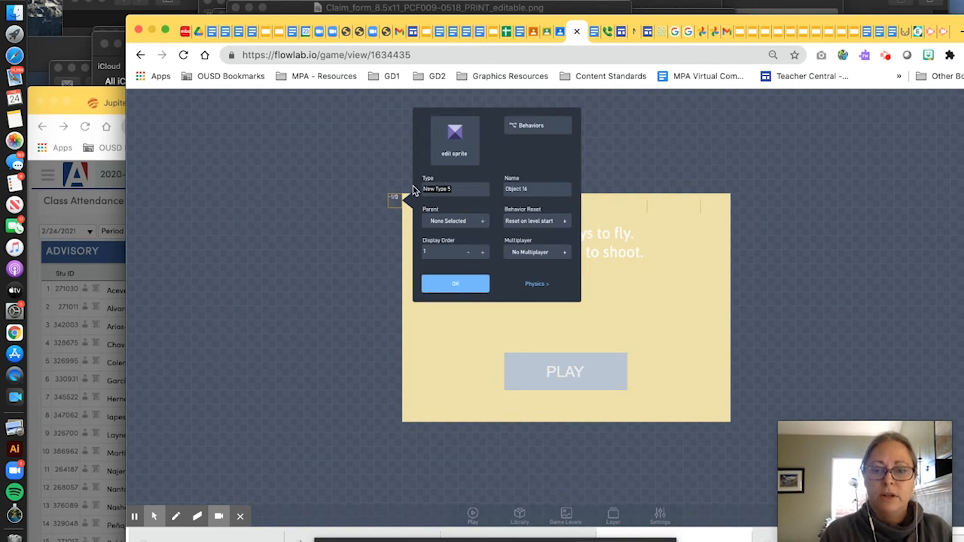
type("PLAY")
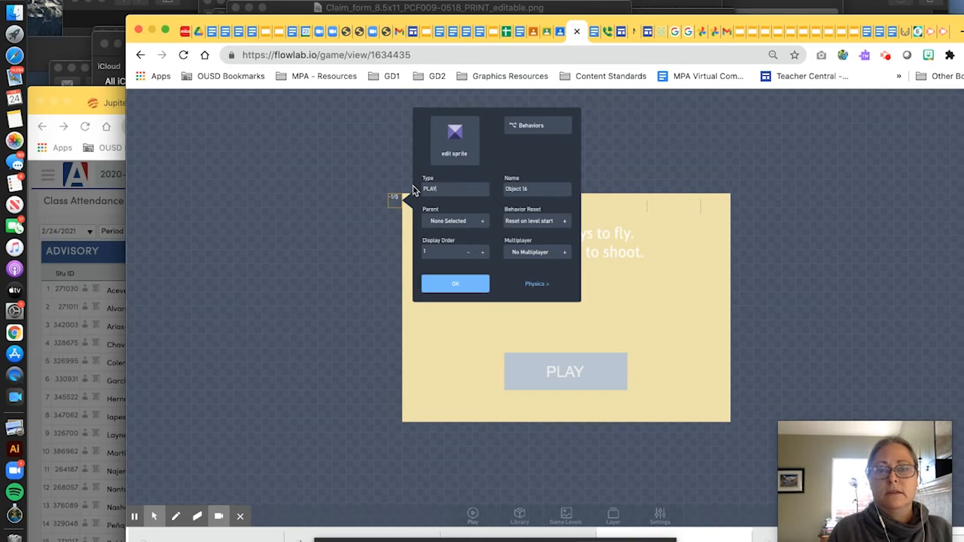
type("BUTTTON")
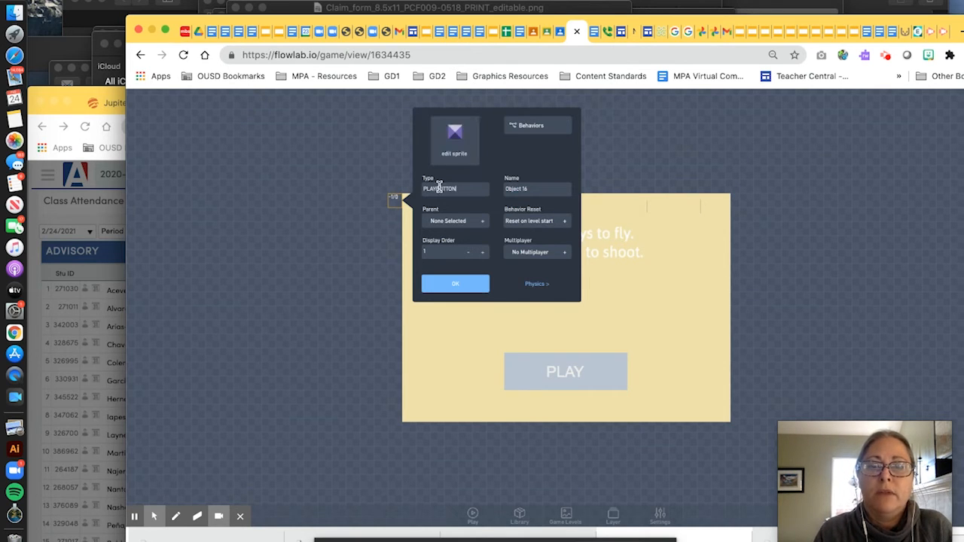
Open the PLAYBUTTON object's behaviors and add an Always trigger with a MouseClick trigger below it
left_click(541, 130)
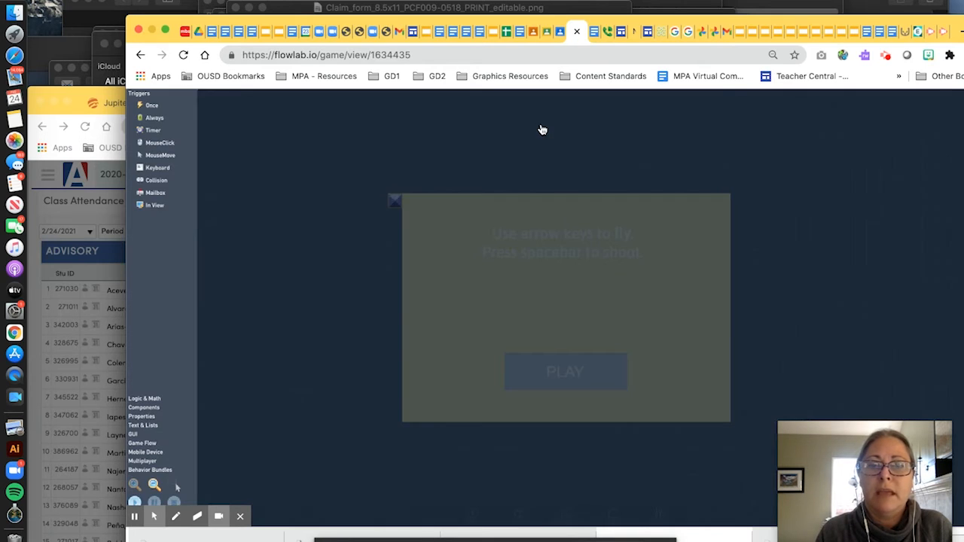
left_click(153, 120)
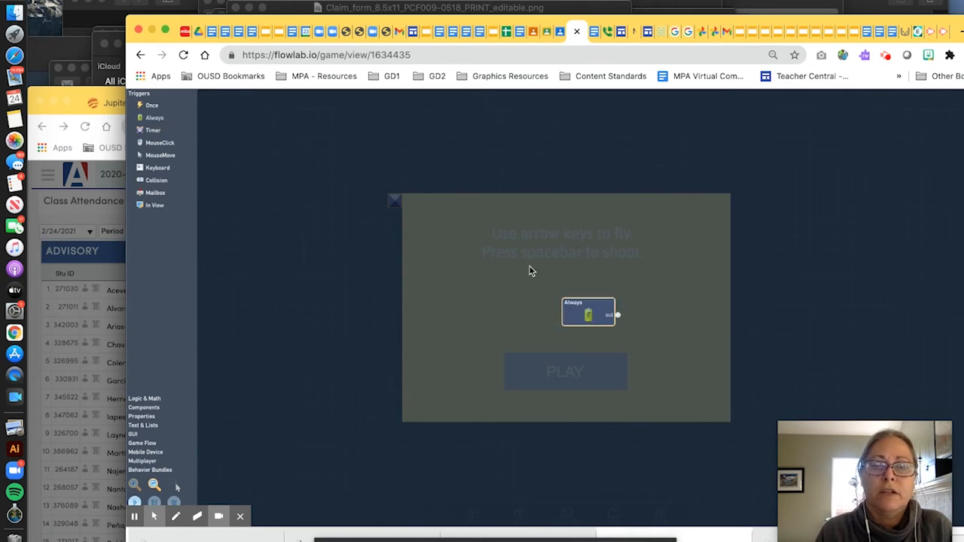
left_click_drag(577, 308, 266, 141)
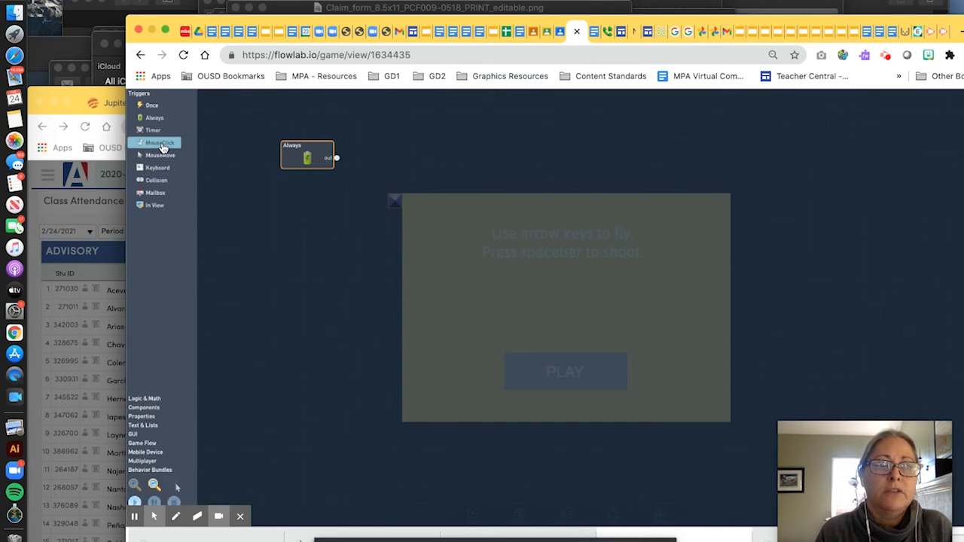
left_click(159, 144)
left_click_drag(576, 330, 291, 230)
Add an Alpha property block and place it below the MouseClick trigger
left_click(140, 415)
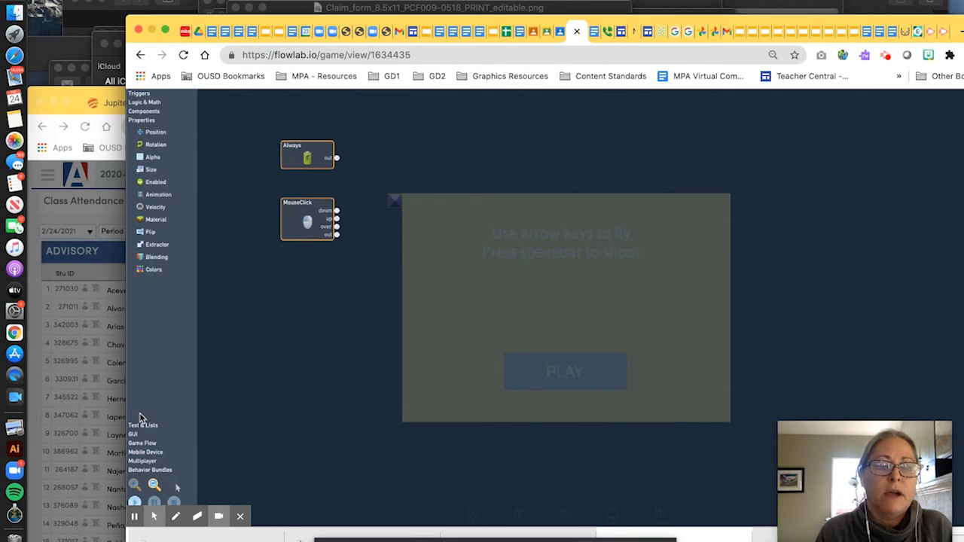
left_click(150, 158)
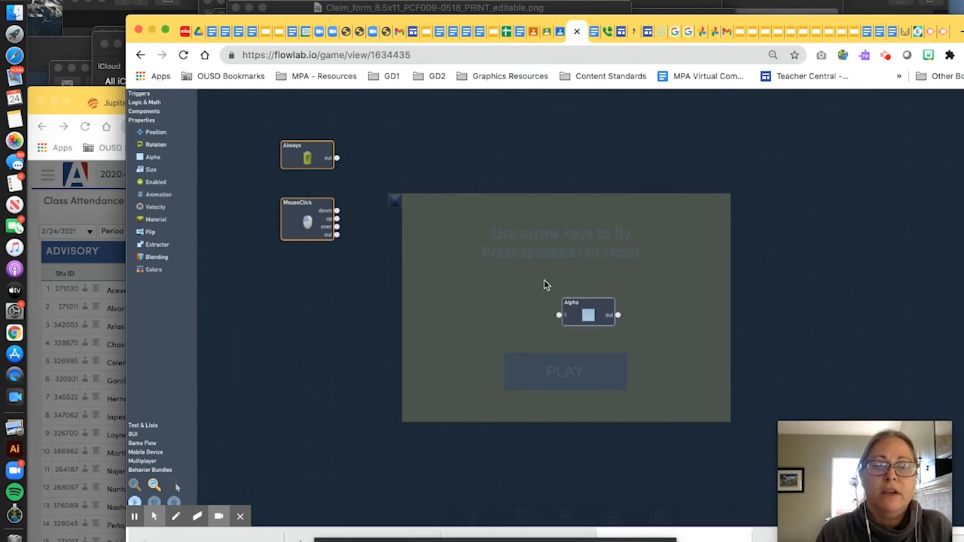
left_click_drag(579, 312, 317, 285)
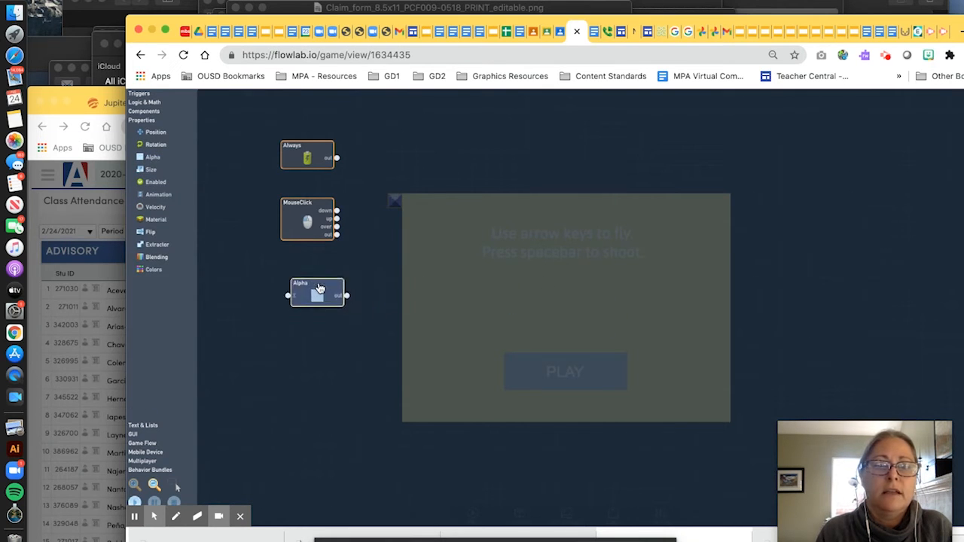
Add a Number block, move MouseClick below it, and connect the Always output to the Number's get input
left_click(151, 102)
left_click(155, 114)
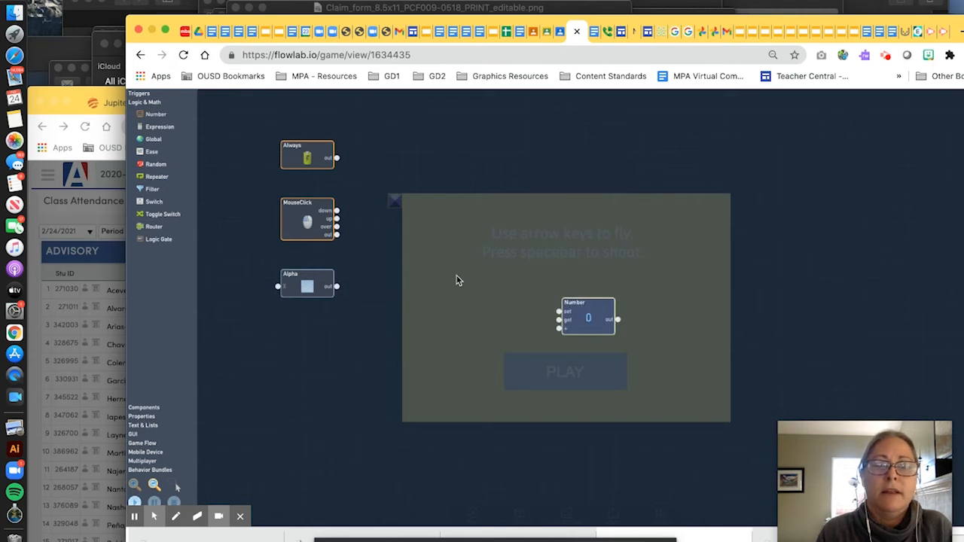
left_click_drag(584, 319, 425, 192)
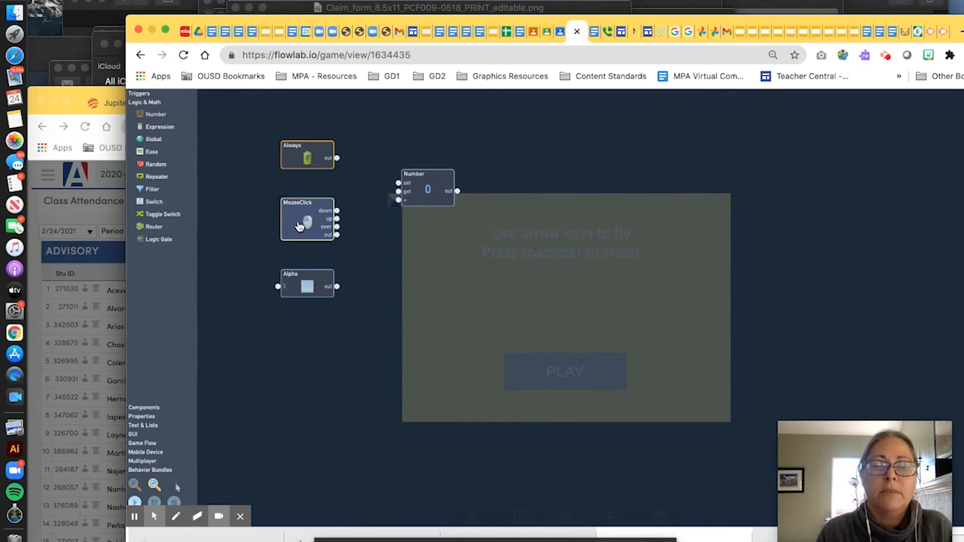
left_click_drag(311, 225, 431, 253)
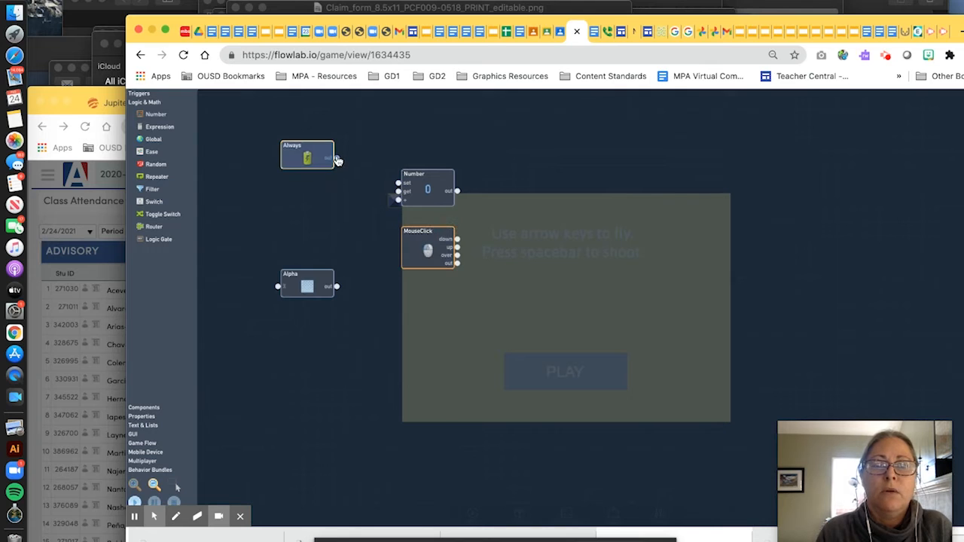
left_click_drag(337, 159, 384, 160)
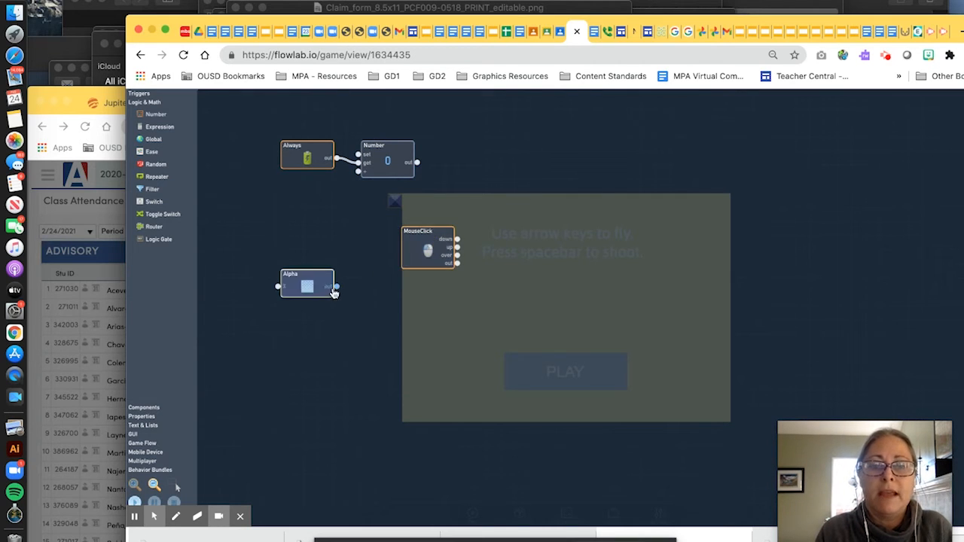
Place the Alpha block beside Number with Number's output connected to its input, and move the MouseClick trigger below Always
left_click_drag(317, 286, 476, 170)
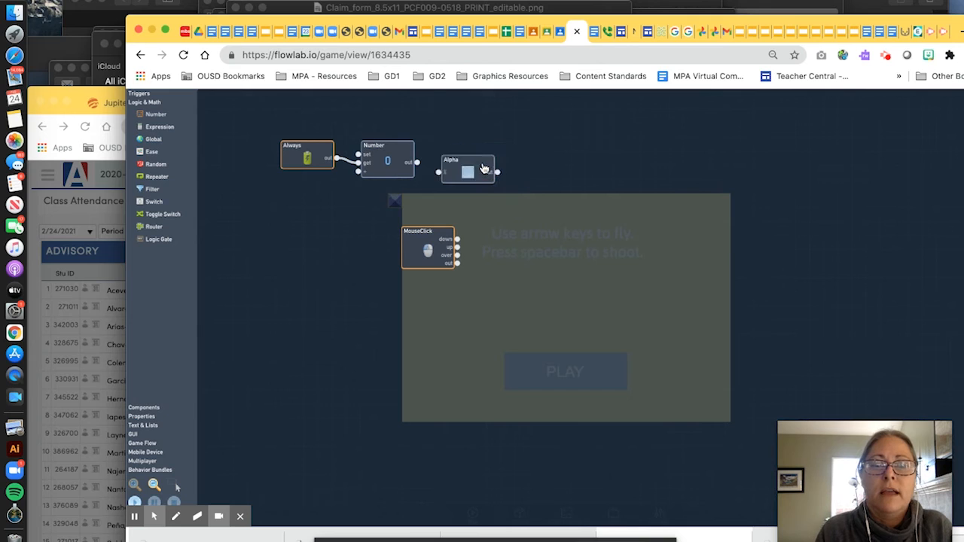
left_click_drag(418, 162, 461, 158)
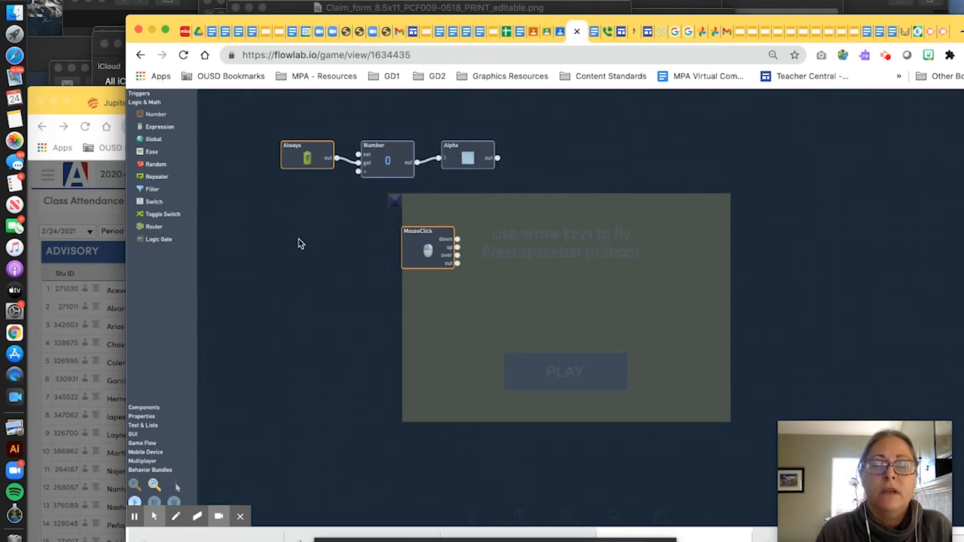
left_click(139, 95)
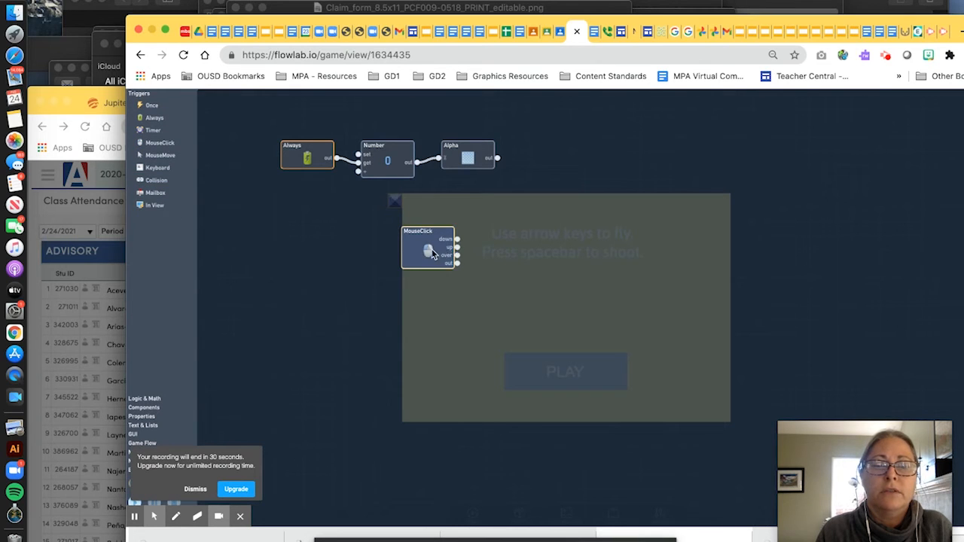
left_click_drag(430, 252, 310, 224)
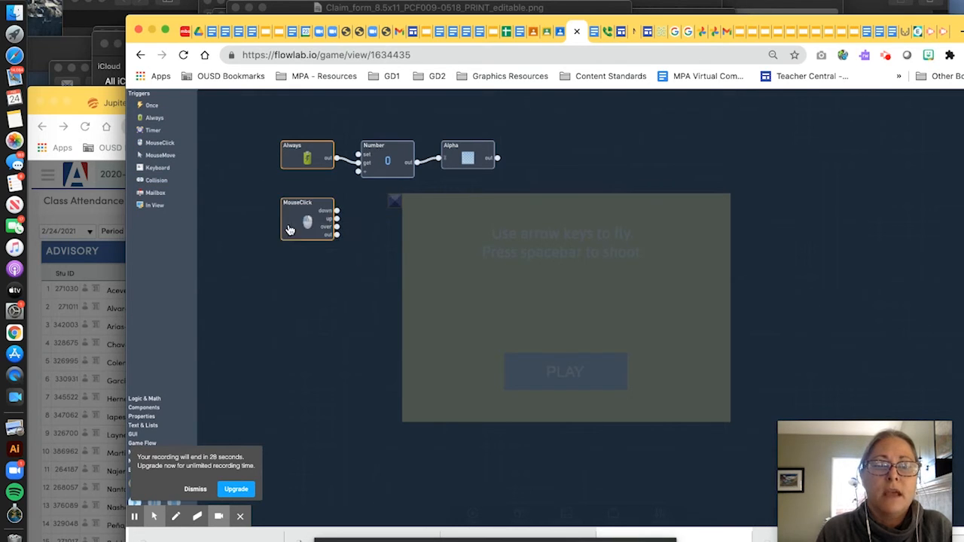
Add a Next Level block beside MouseClick and connect MouseClick's down output to its go input
left_click(194, 489)
left_click(143, 444)
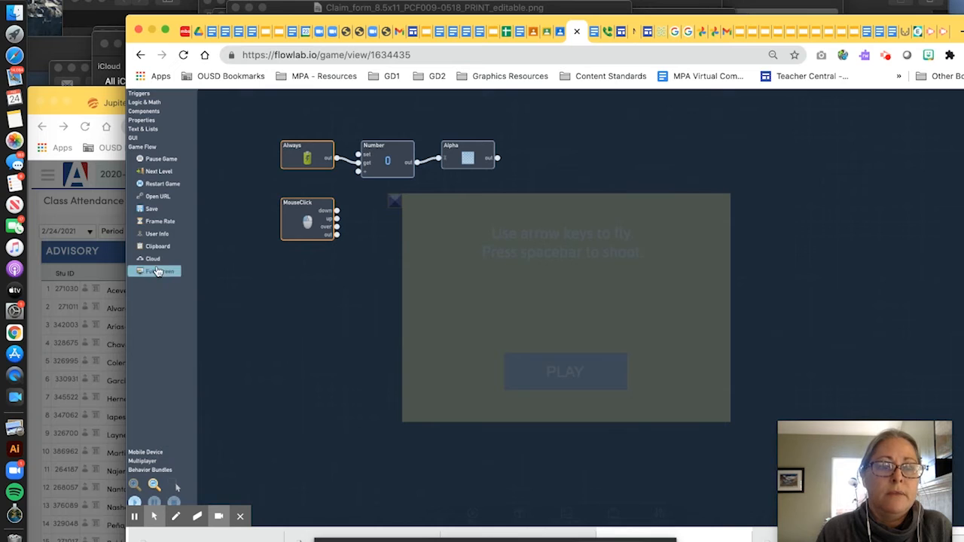
left_click_drag(159, 174, 359, 226)
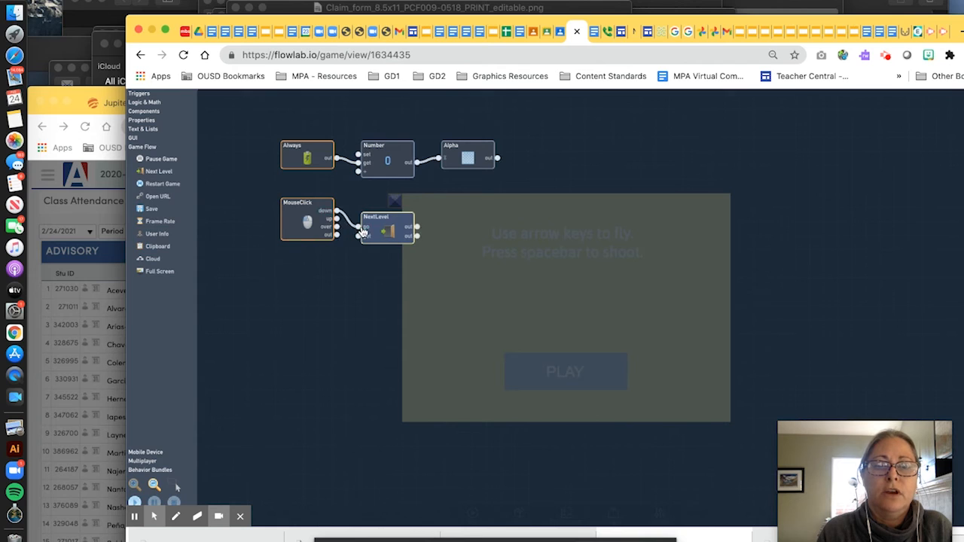
Set the NextLevel block's destination to Level 1 and accept the PLAYBUTTON object's behaviors and settings
left_click(384, 228)
left_click(388, 151)
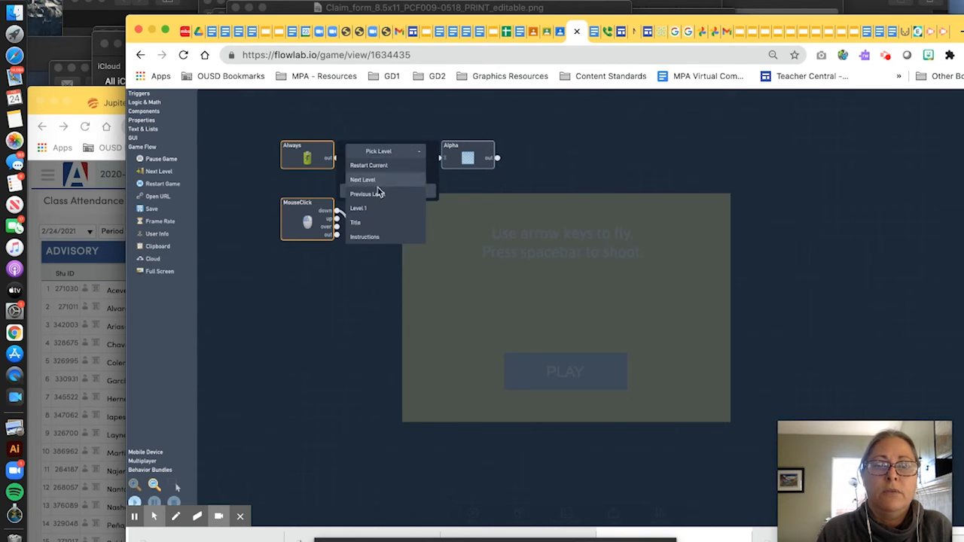
left_click(367, 209)
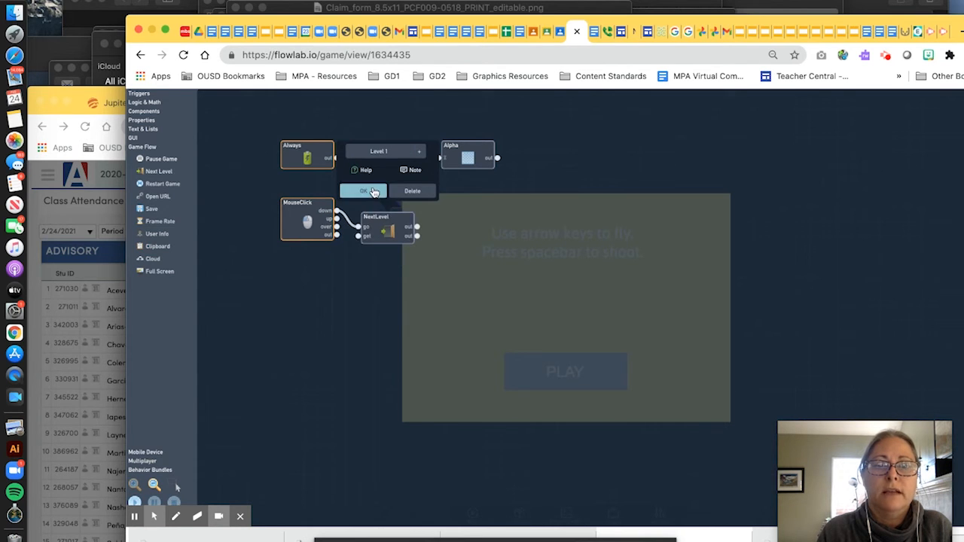
left_click(373, 192)
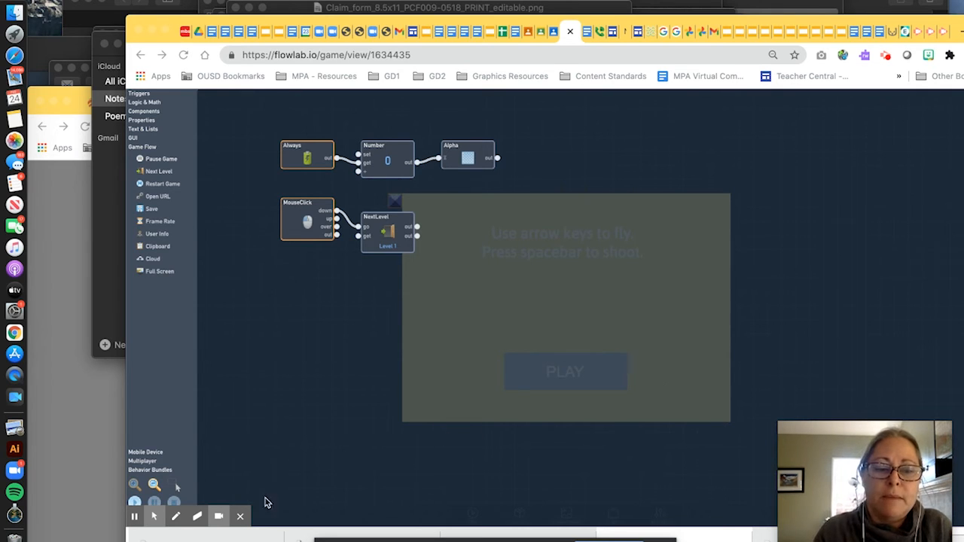
left_click(241, 518)
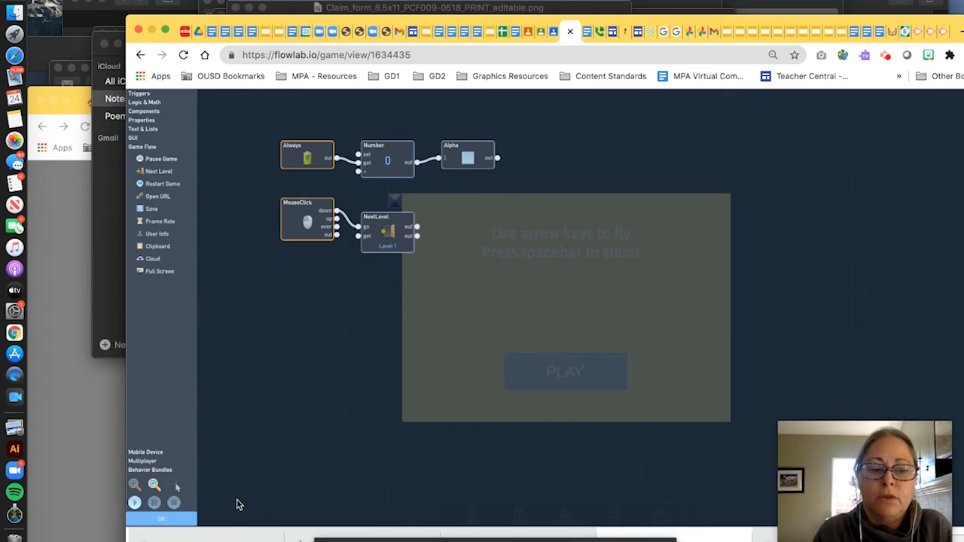
left_click(158, 520)
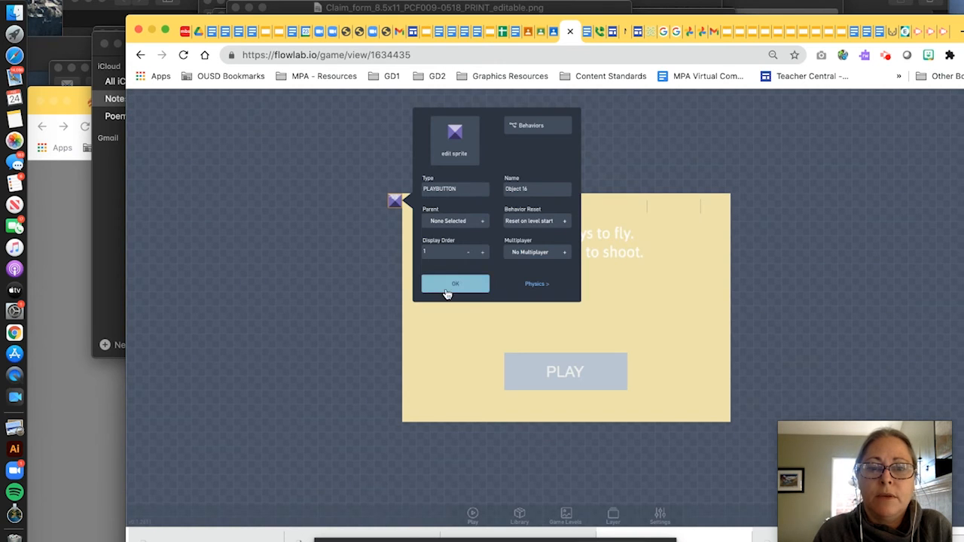
left_click(451, 284)
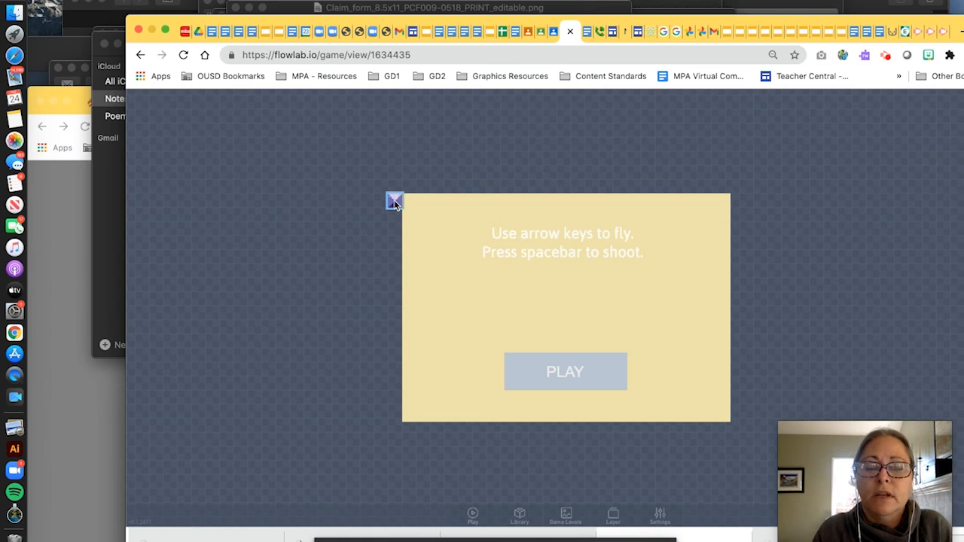
Move the PLAYBUTTON object to the upper-left corner of the PLAY graphic and clone it to cover the whole graphic
left_click_drag(395, 203, 479, 319)
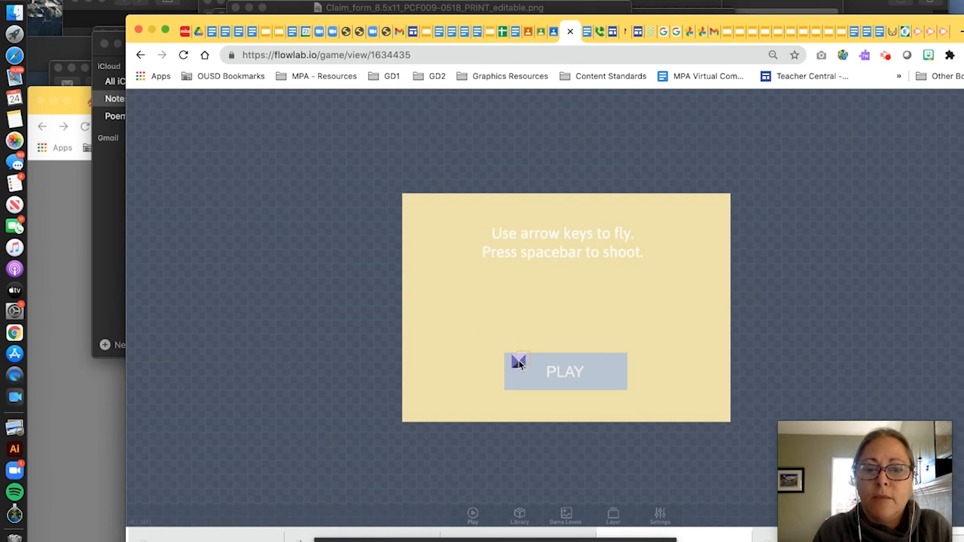
left_click_drag(518, 363, 512, 362)
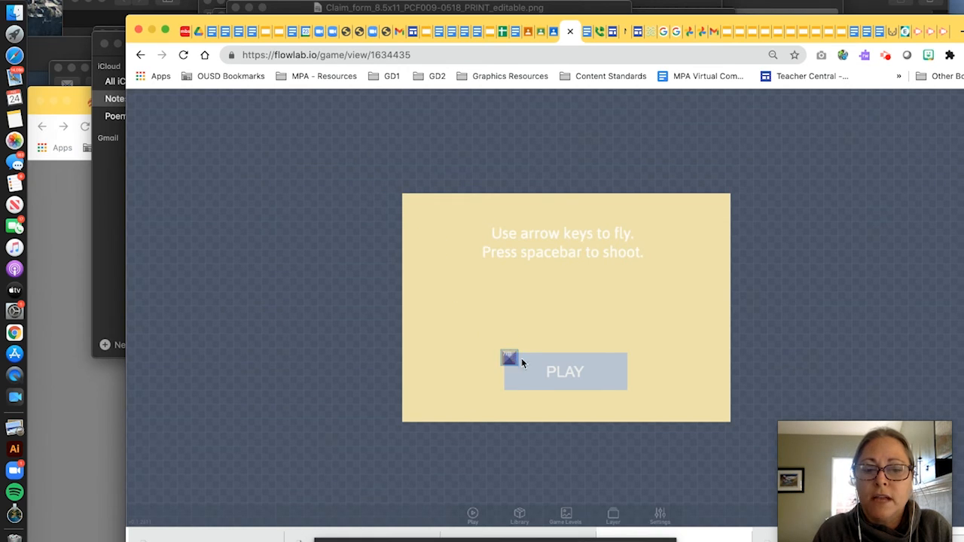
left_click(507, 357)
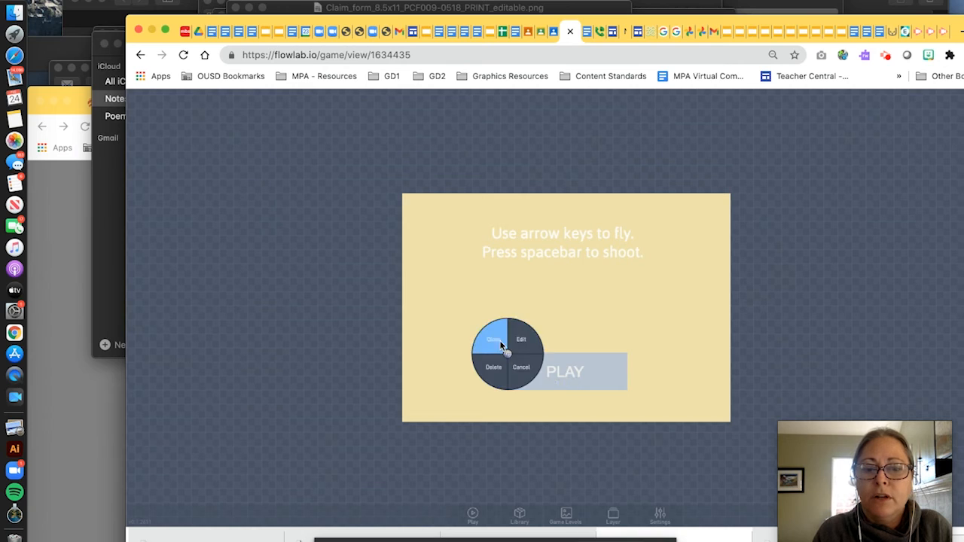
left_click(499, 343)
mouse_move(526, 362)
left_mouse_down()
mouse_move(625, 362)
mouse_move(622, 385)
mouse_move(510, 388)
mouse_move(509, 375)
mouse_move(520, 372)
mouse_move(573, 370)
mouse_move(562, 375)
left_mouse_up()
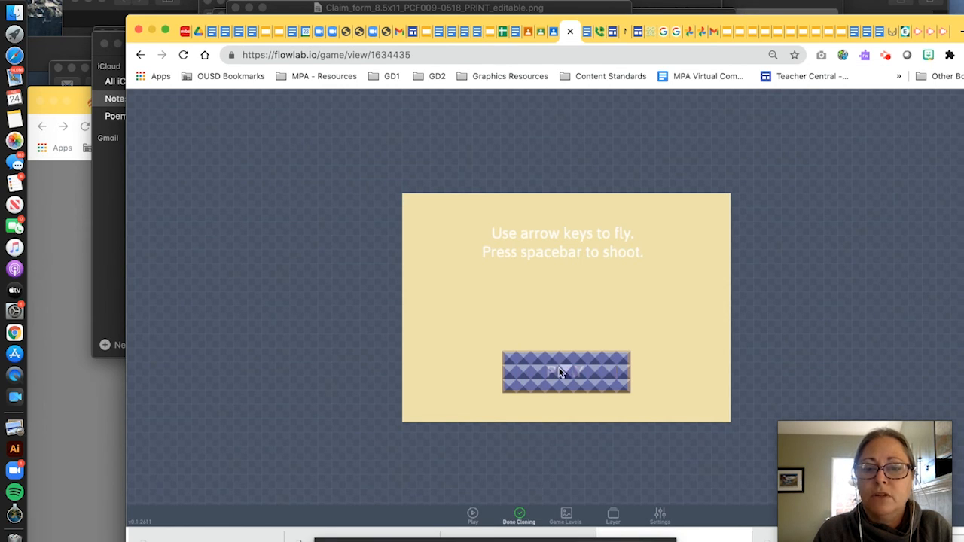
left_click(518, 515)
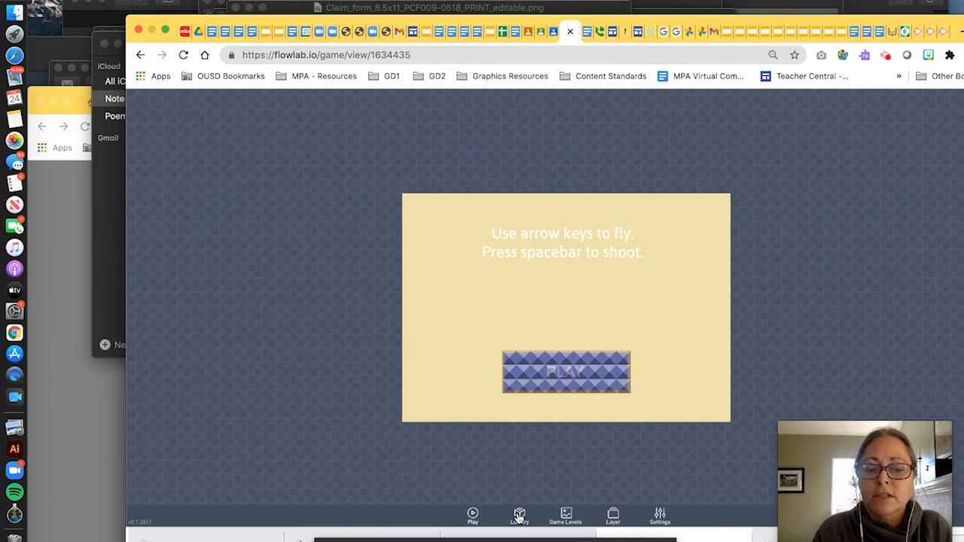
Run the game, test the PLAY button on the instructions screen, and return to the editor
left_click(471, 514)
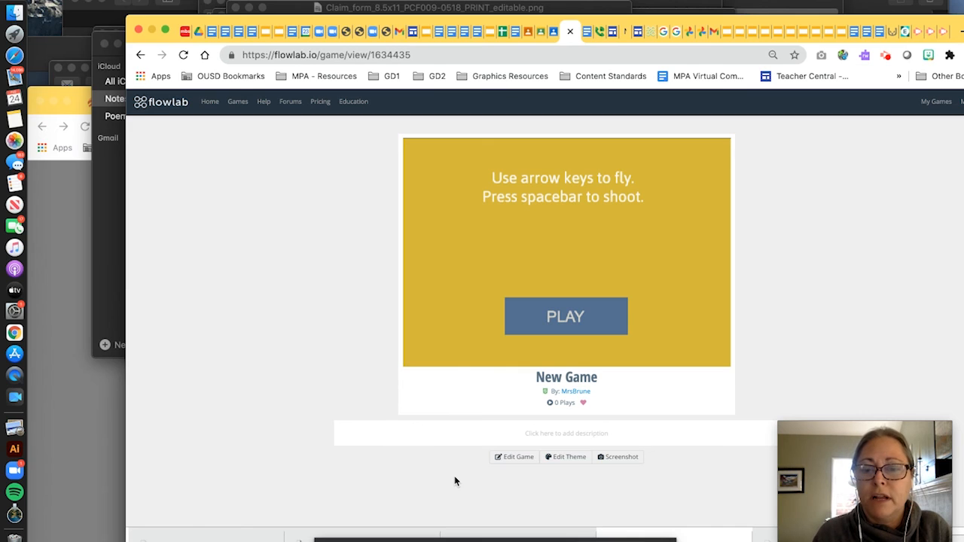
left_click(560, 317)
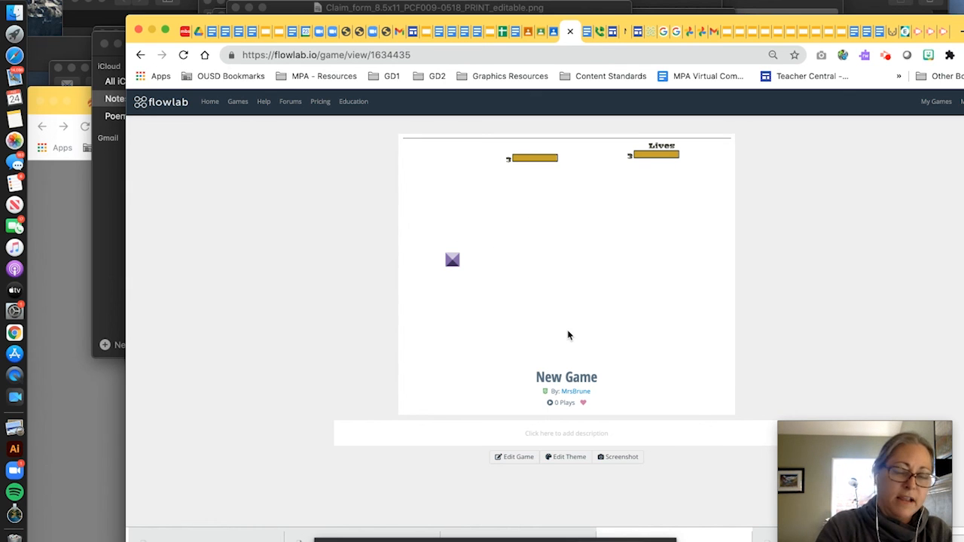
key("Escape")
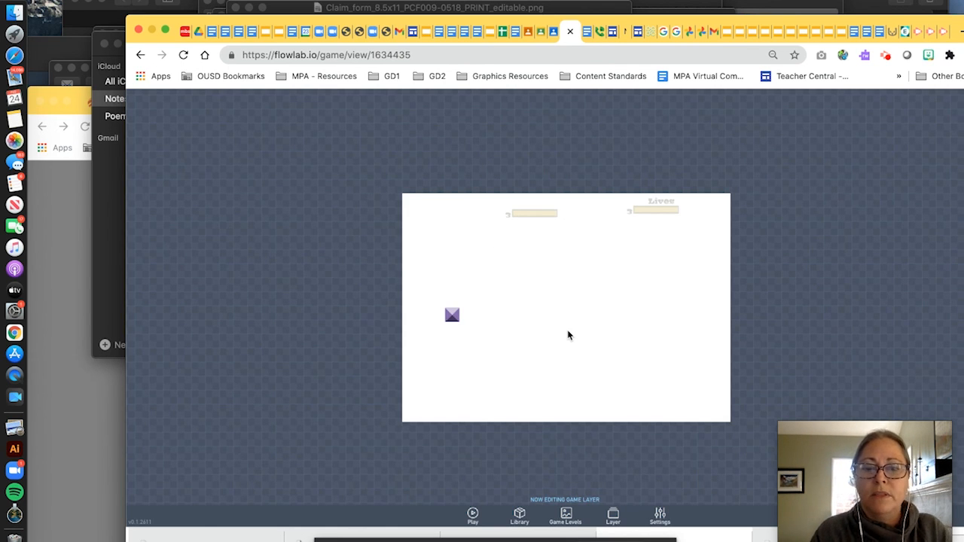